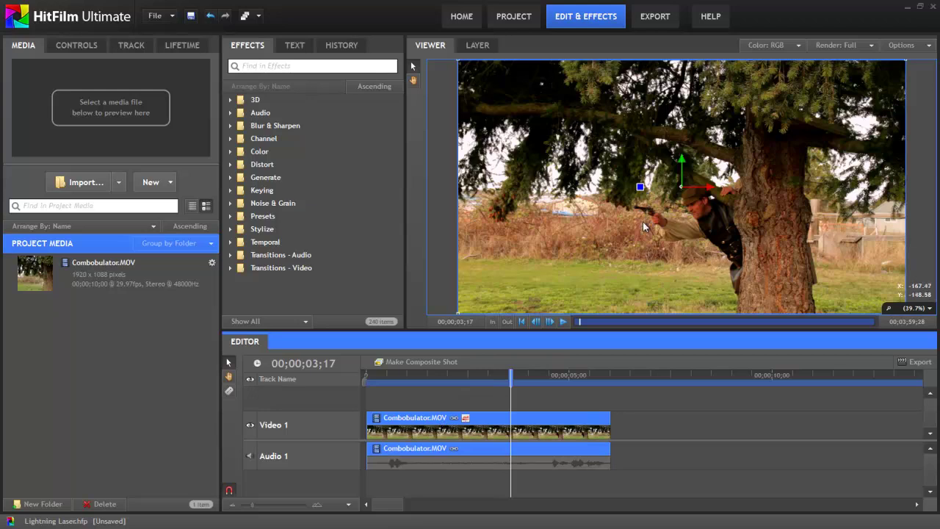
- Convert Combobulator.MOV into a composite shot, moving its effects with the clip
right_click(487, 433)
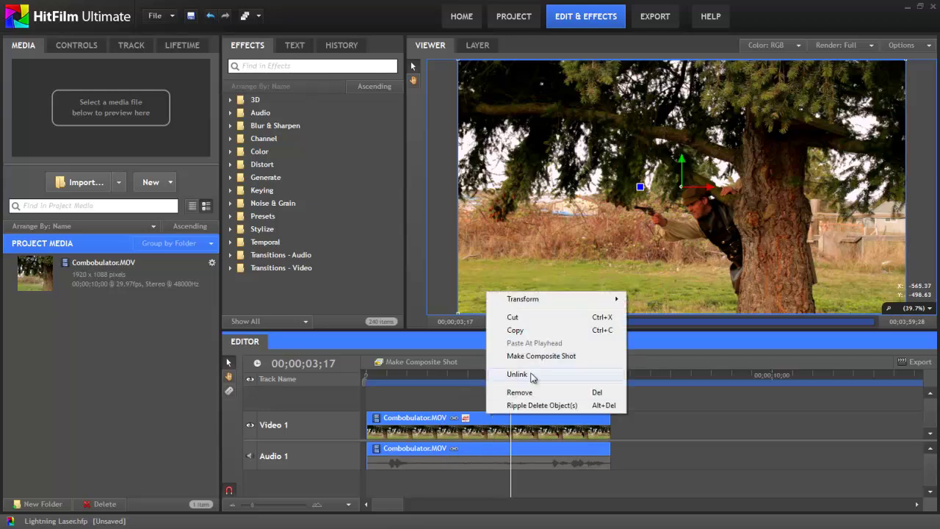
click(544, 358)
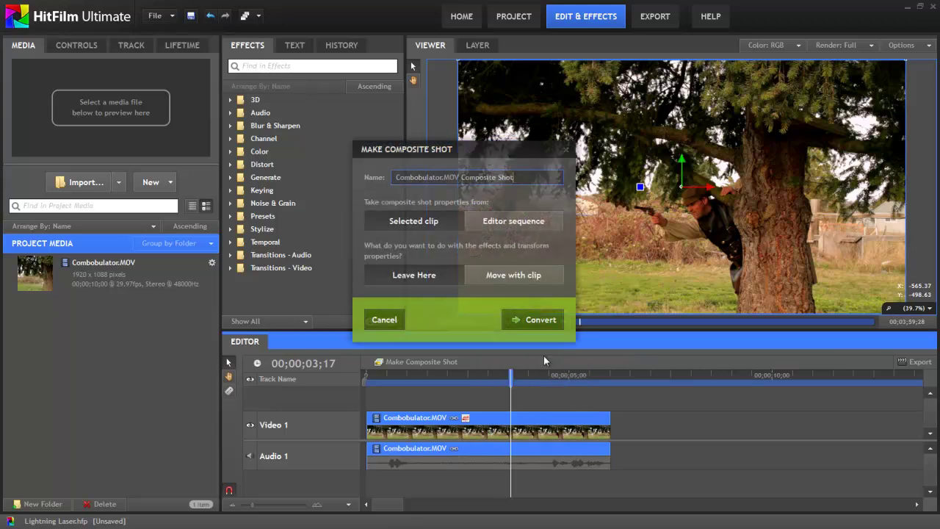
click(510, 275)
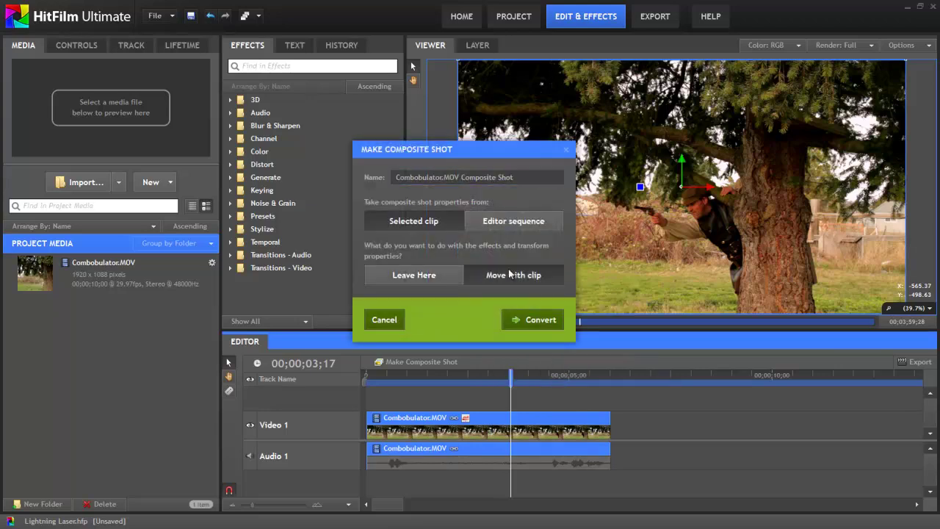
click(530, 326)
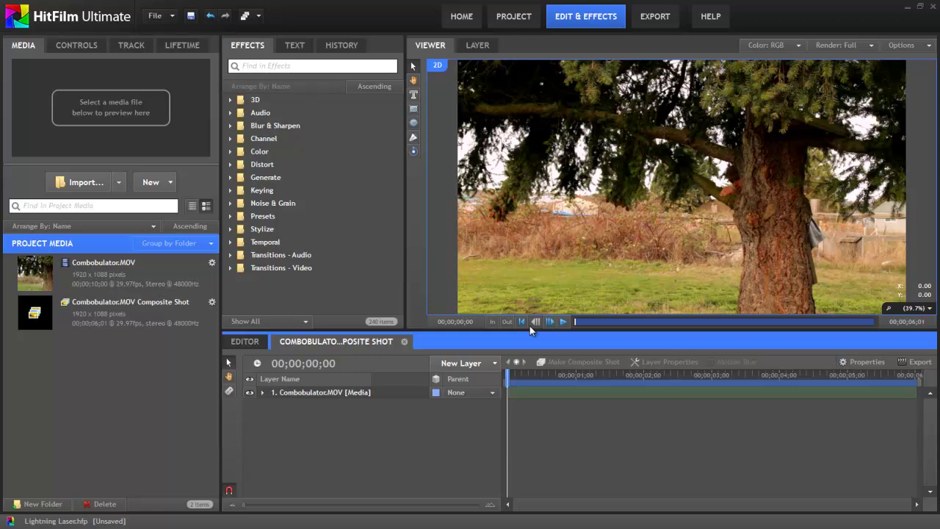
- Add a new black plane layer above the clip
click(460, 363)
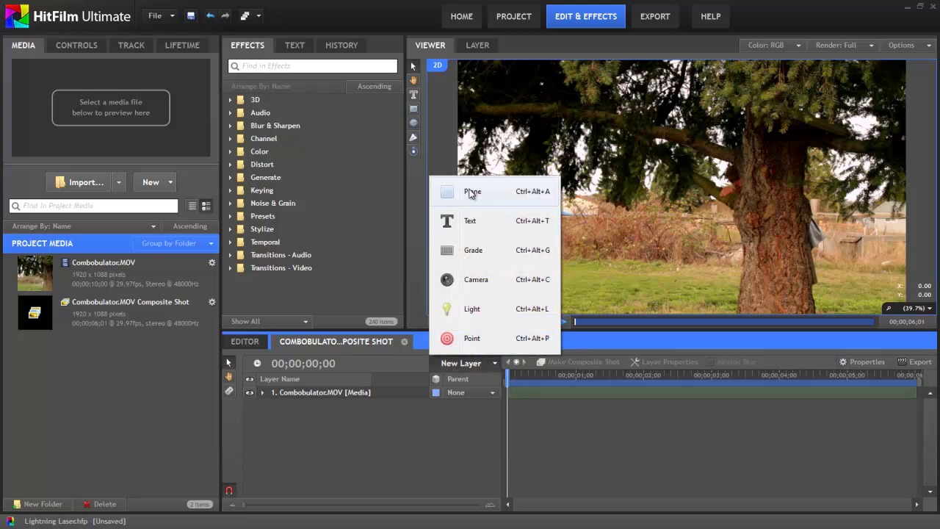
click(471, 191)
click(498, 275)
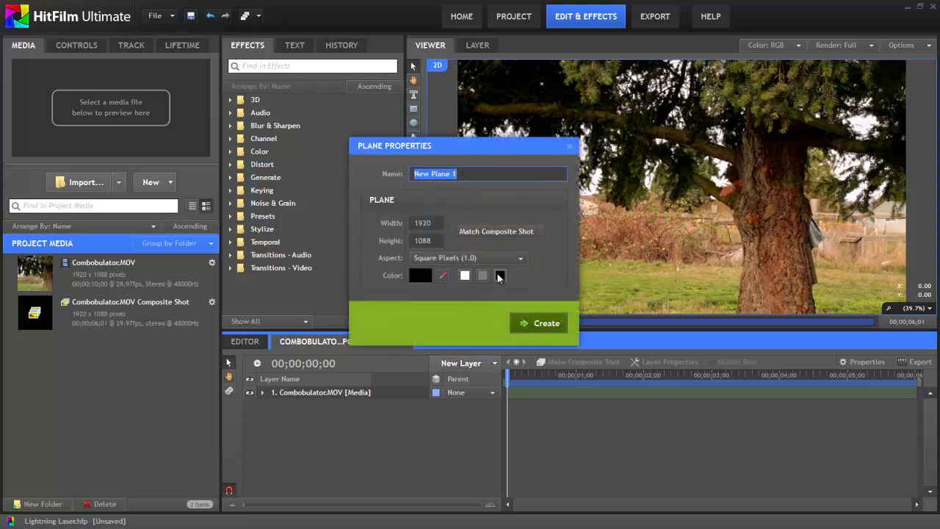
click(539, 323)
- Set New Plane 1's blend mode to Add
click(86, 47)
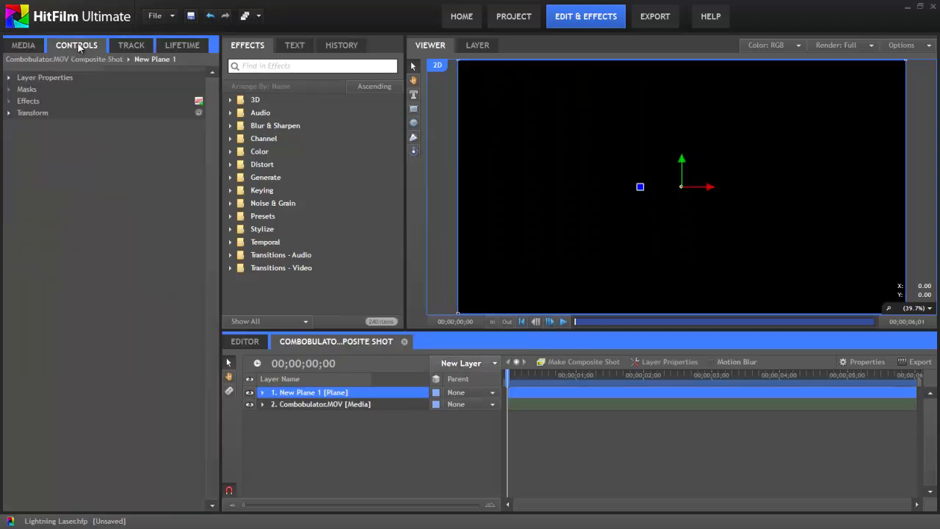
click(9, 77)
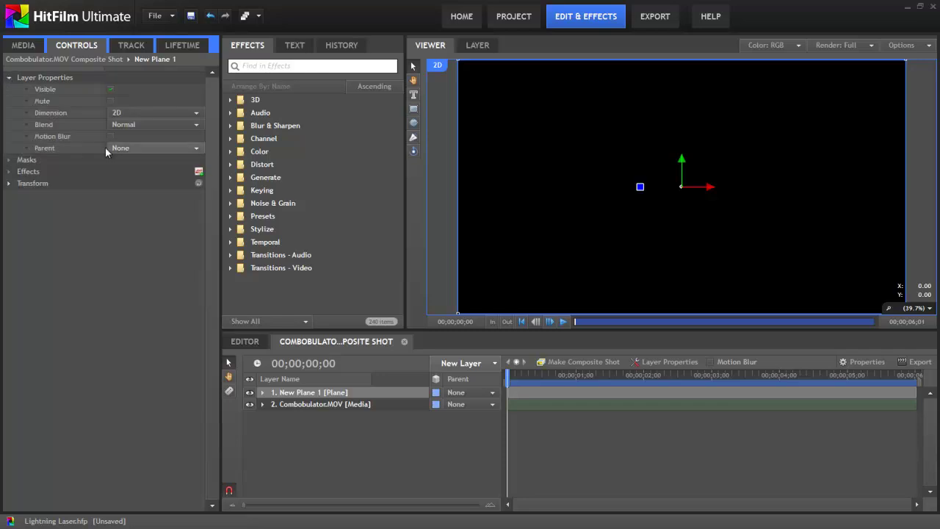
click(184, 125)
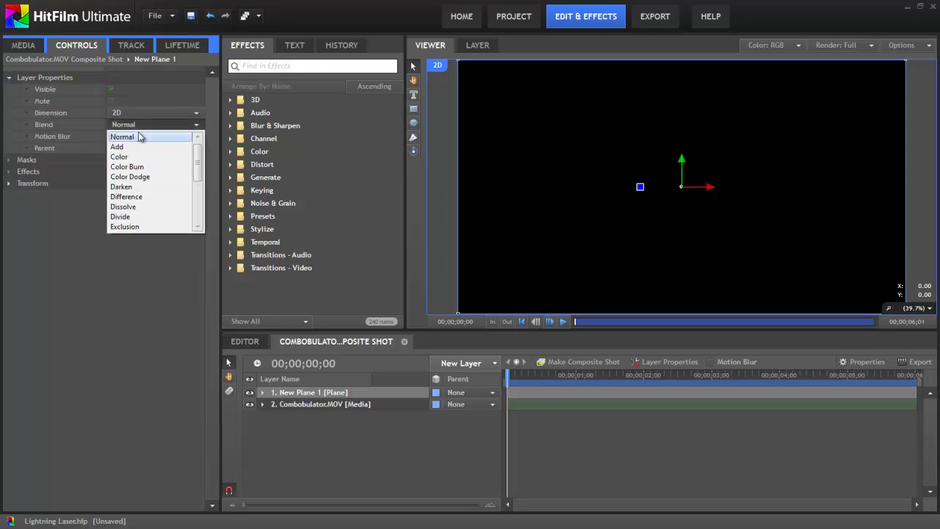
click(121, 147)
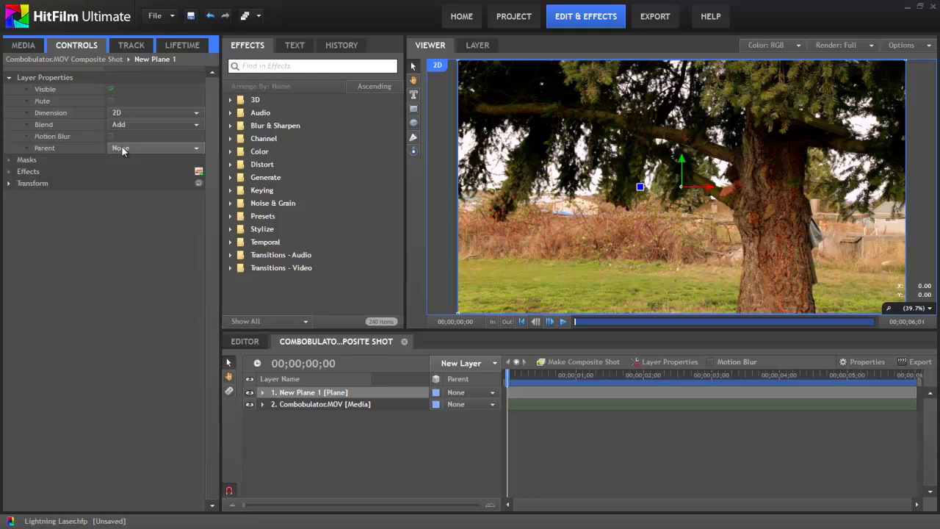
- Apply the Lightning & Electricity effect from Generate to New Plane 1
click(231, 177)
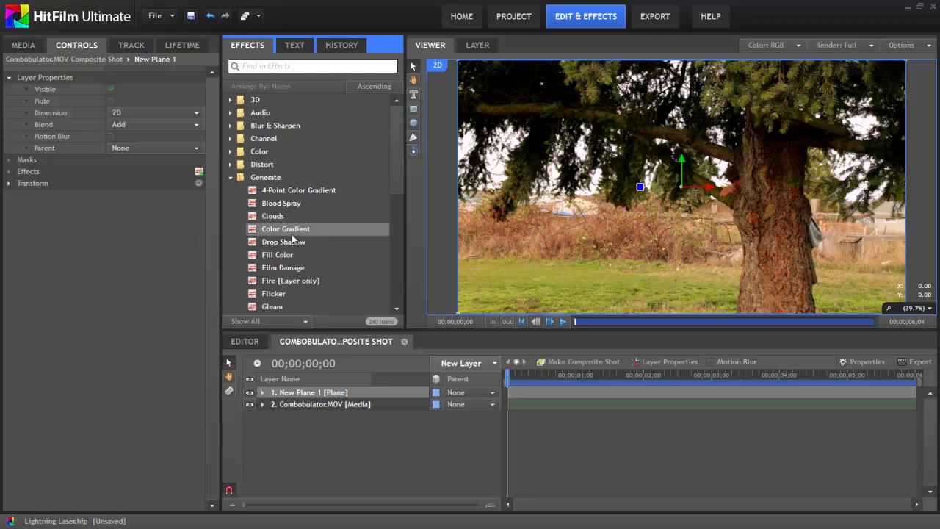
scroll(298, 273, down, 3)
drag(299, 304, 315, 392)
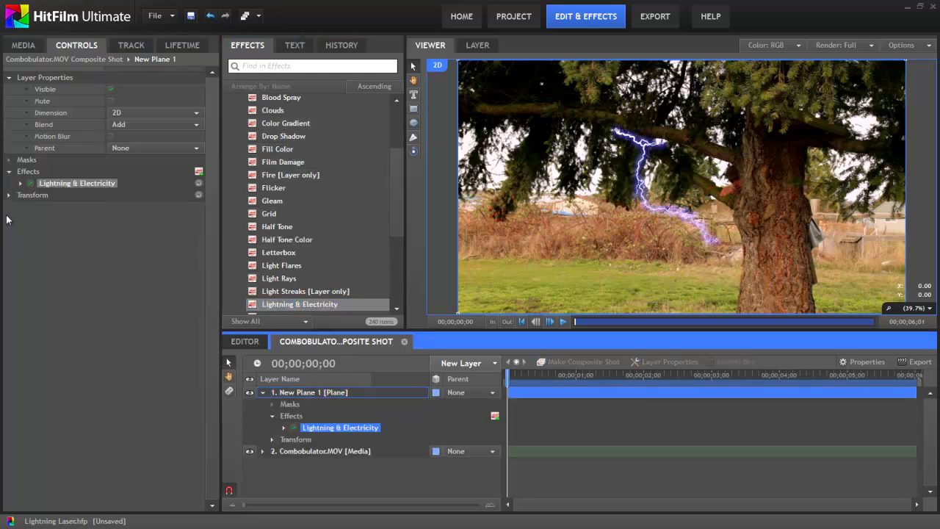
click(9, 77)
click(20, 113)
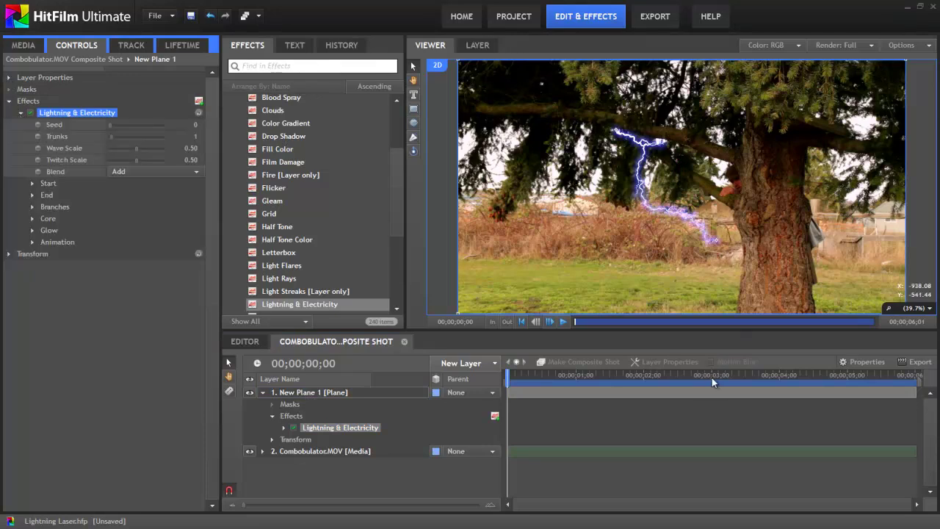
- At 3;20, anchor the bolt's start at the gun and stretch its end to the left frame edge
drag(712, 377, 756, 376)
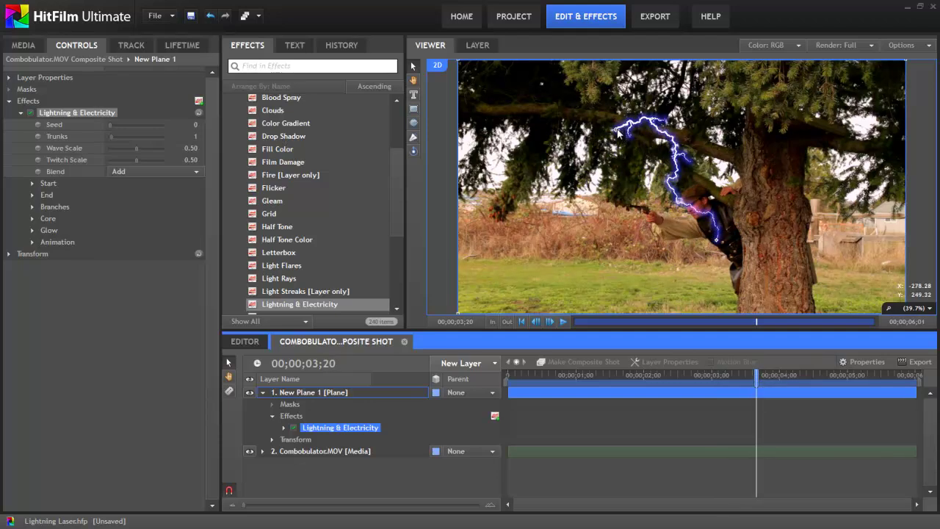
drag(617, 132, 629, 210)
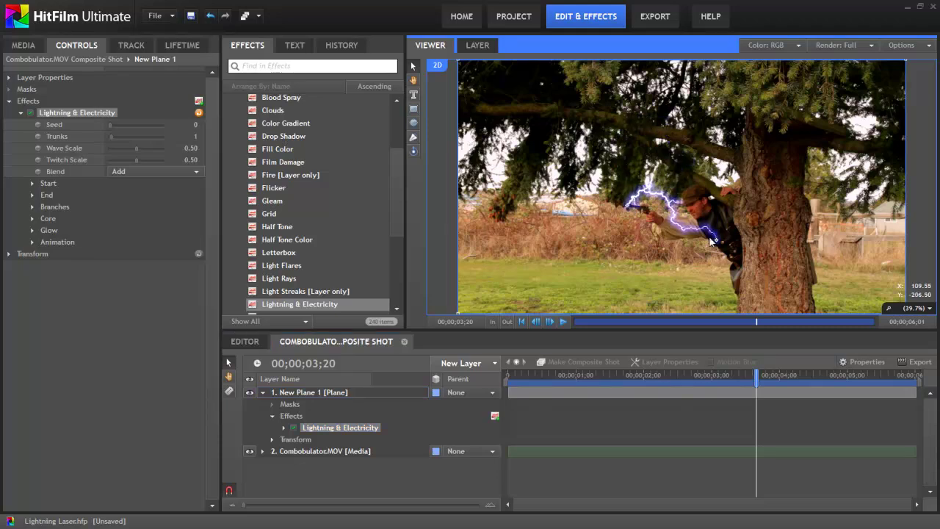
drag(717, 242, 441, 207)
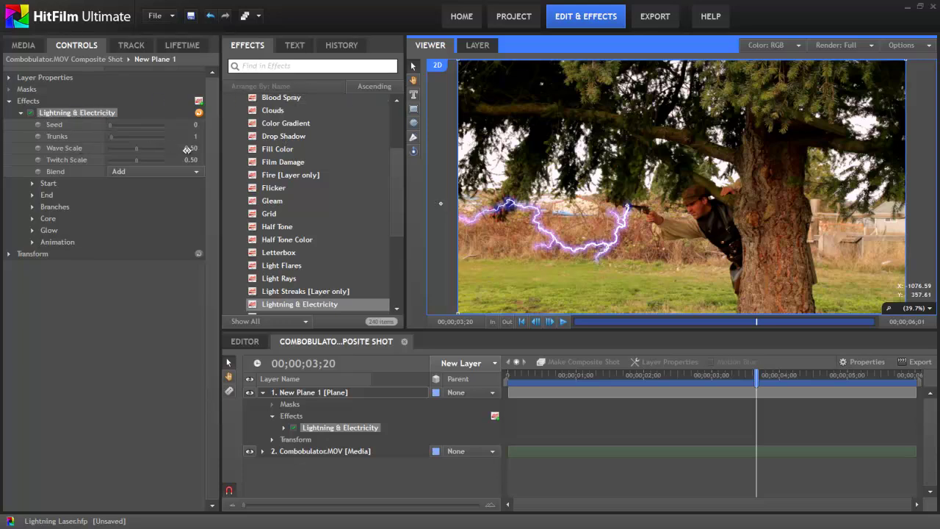
- Set the lightning's Wave Scale and Twitch Scale to 0
click(193, 149)
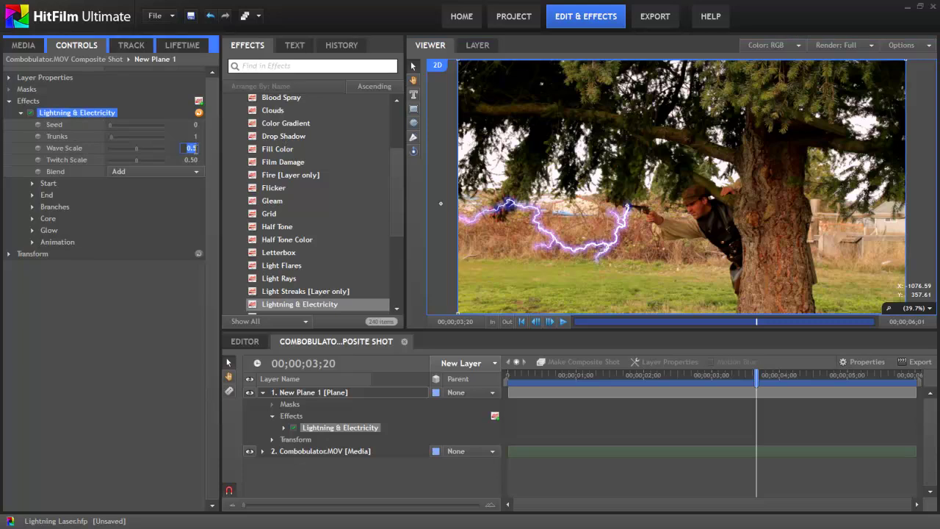
text(0)
key(Return)
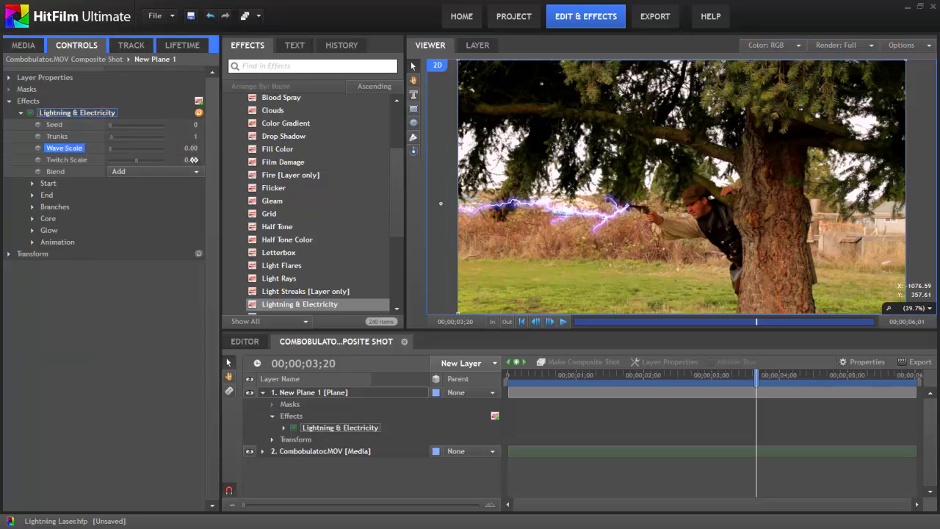
key(Tab)
text(0)
key(Return)
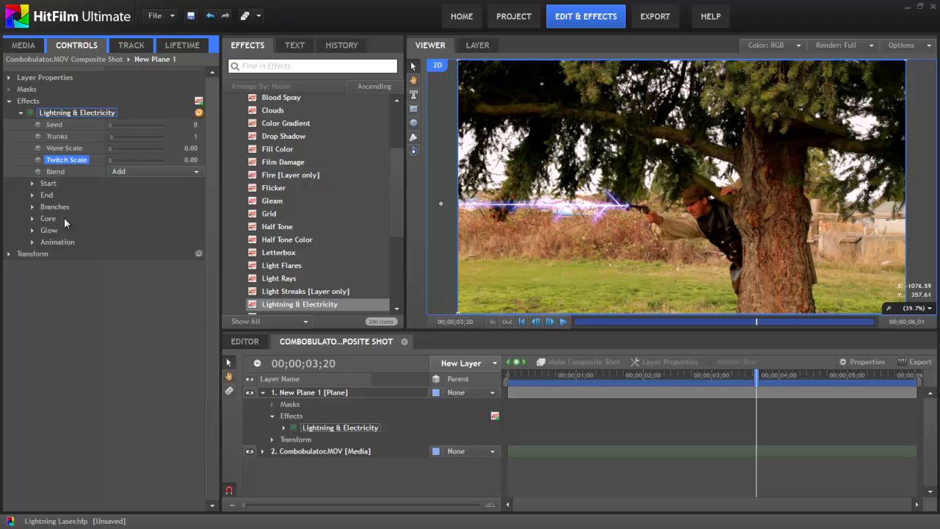
- Set the Branches Quantity to 0 to remove all branches
click(32, 207)
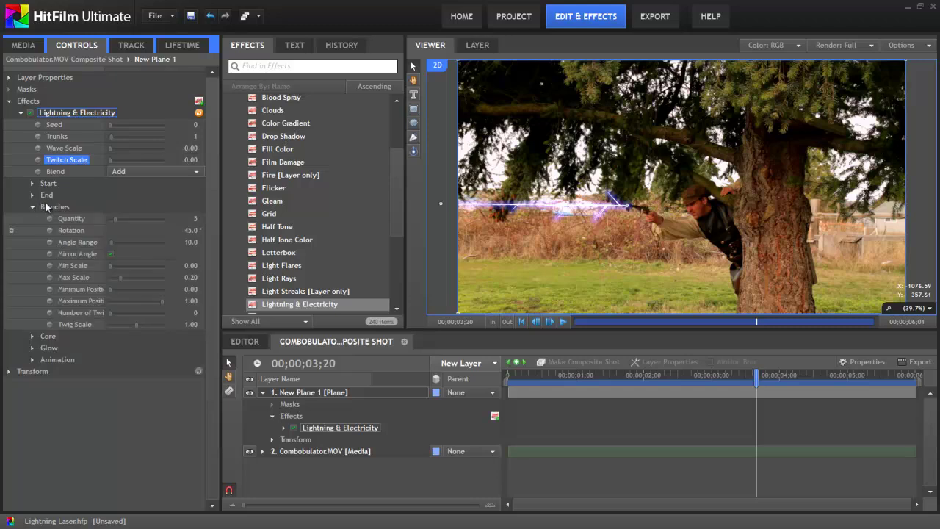
drag(115, 217, 107, 218)
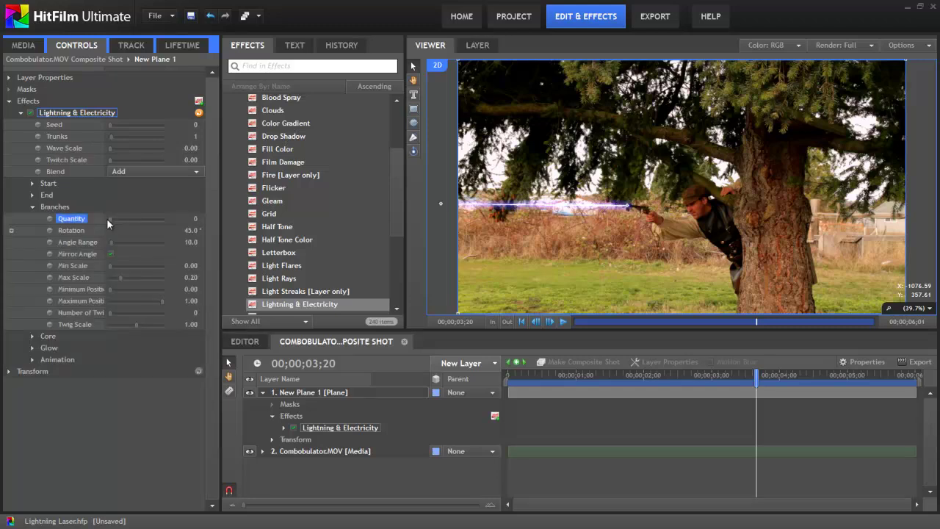
click(33, 206)
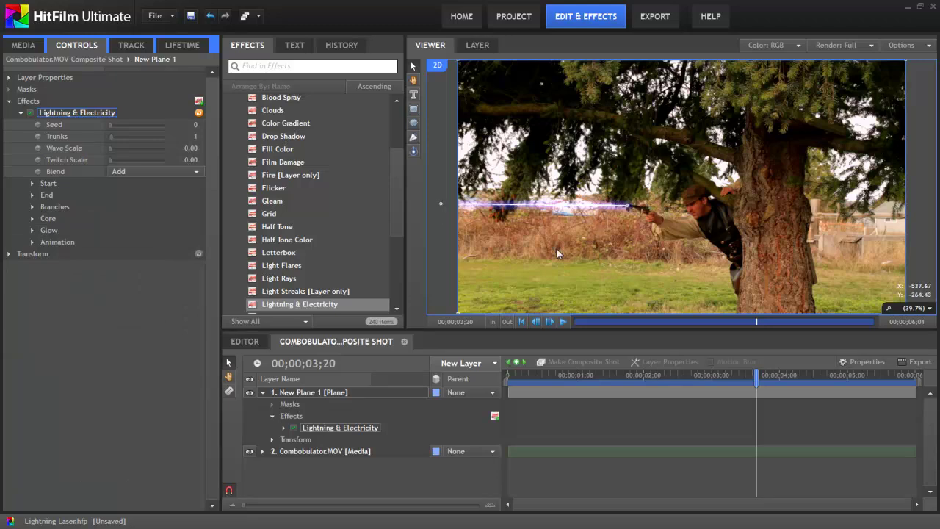
- Change the lightning's Glow colour to dark purple
click(32, 219)
click(32, 266)
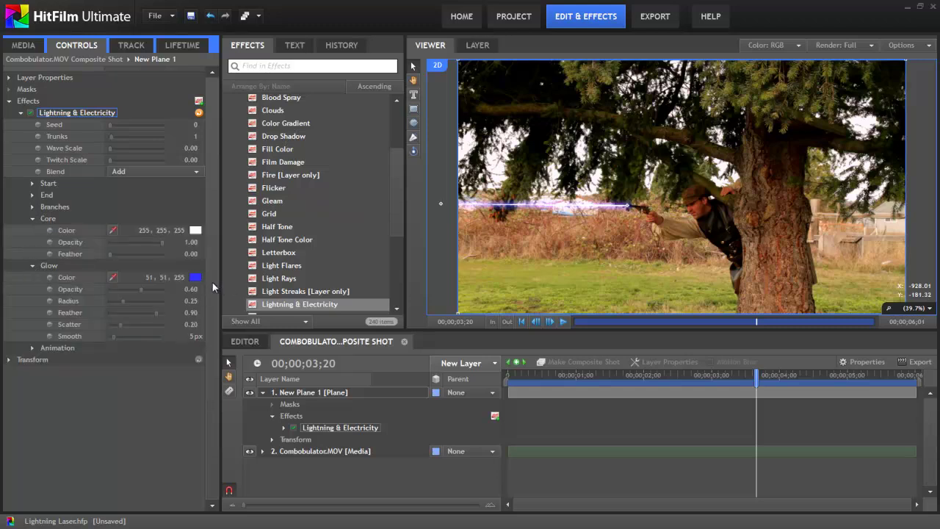
click(195, 280)
click(195, 279)
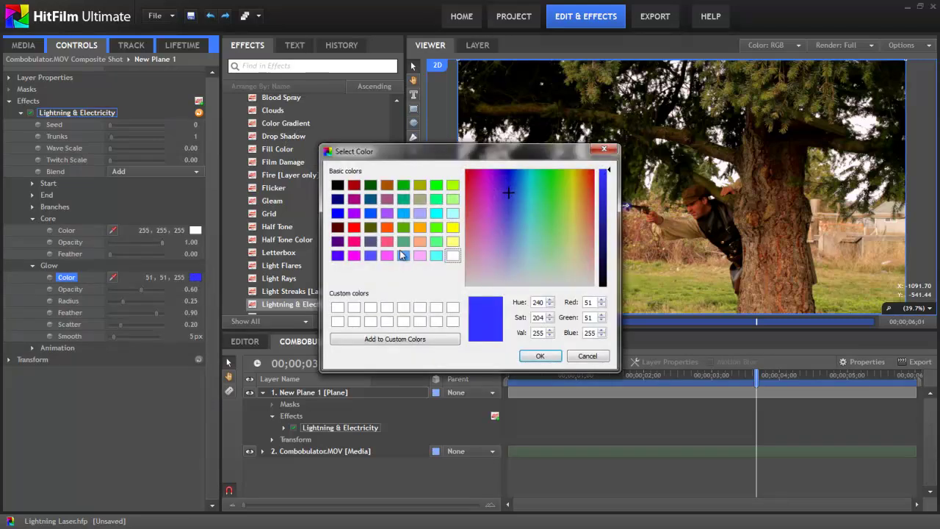
click(337, 241)
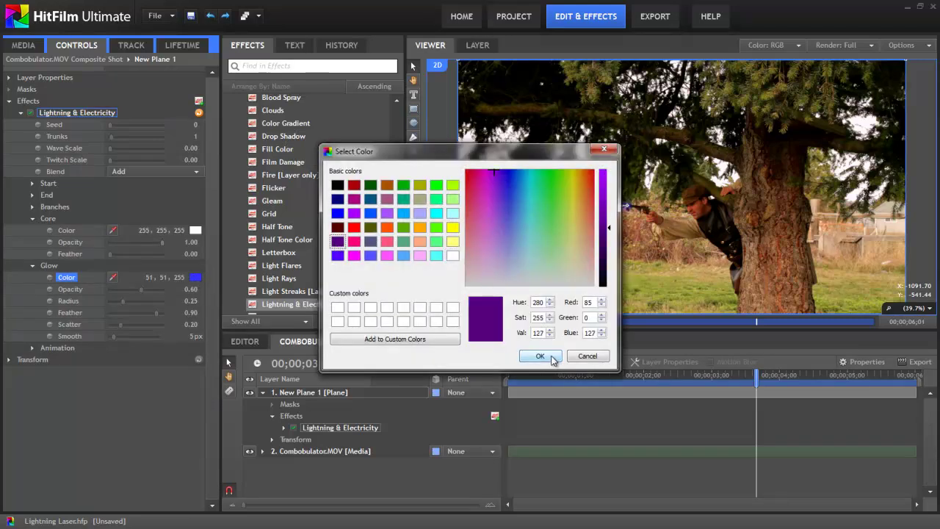
click(540, 356)
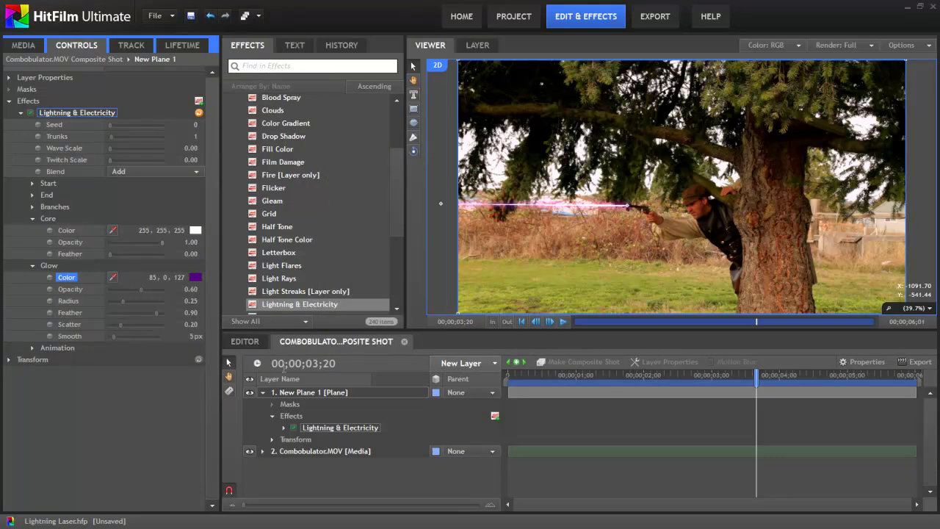
click(32, 265)
click(32, 218)
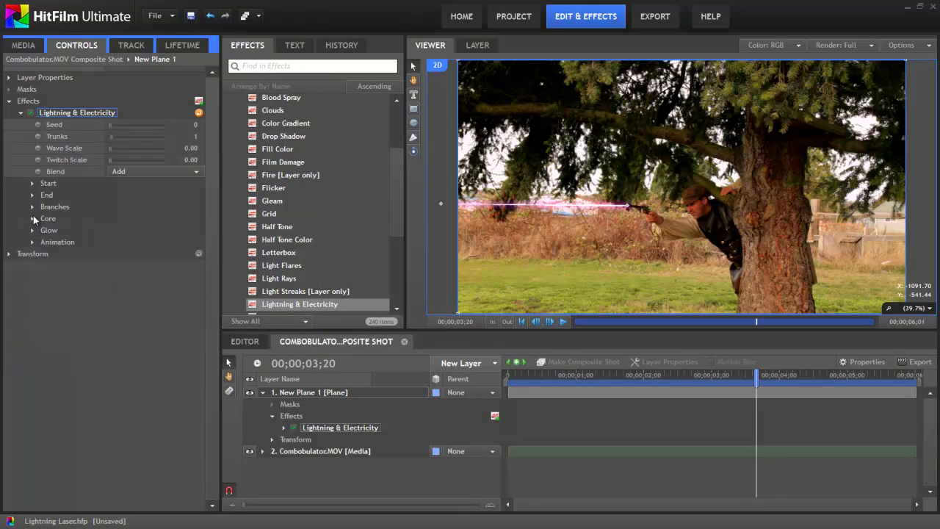
- Set Twitch Scale to 0.05 and preview the shot from before the gunshot
click(189, 160)
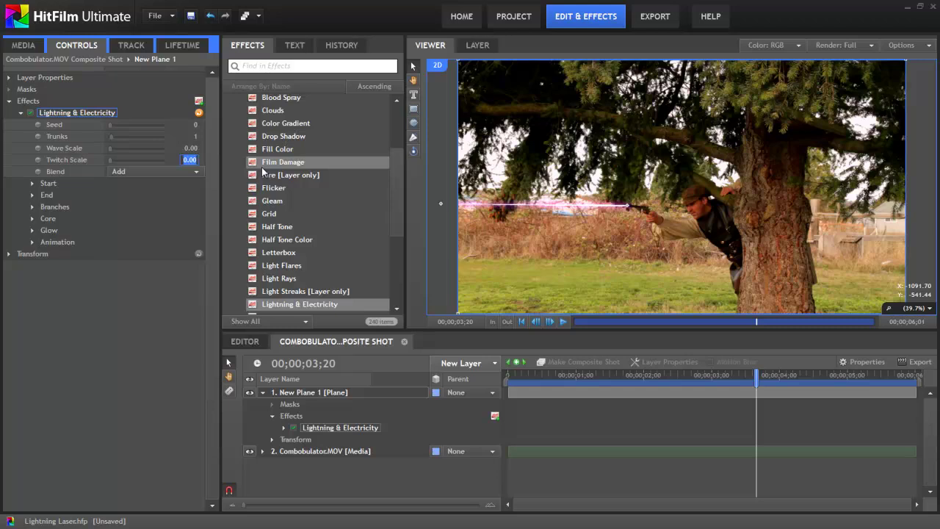
text(0)
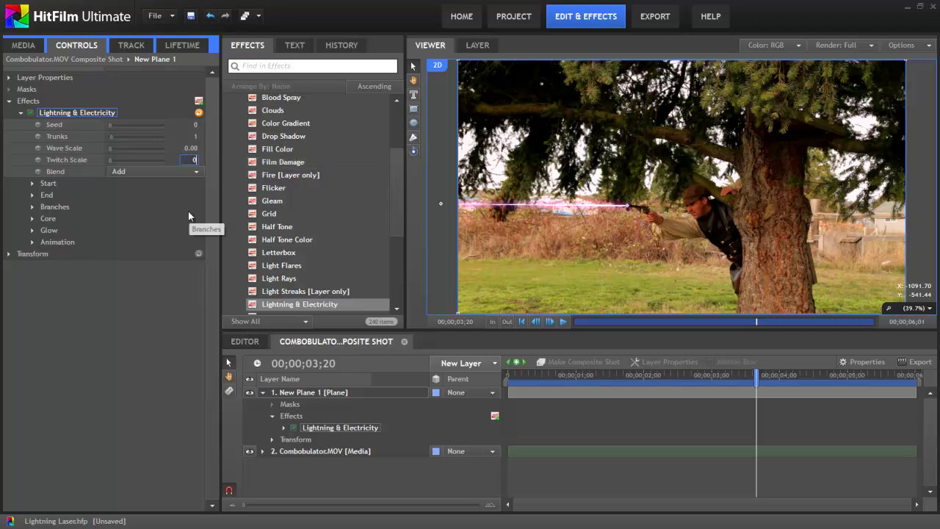
text(.05)
key(Return)
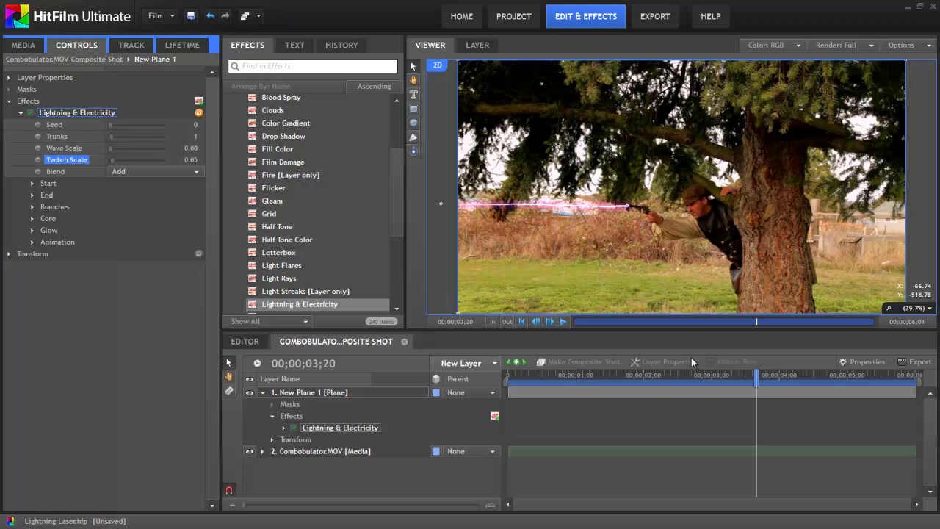
click(620, 374)
click(563, 321)
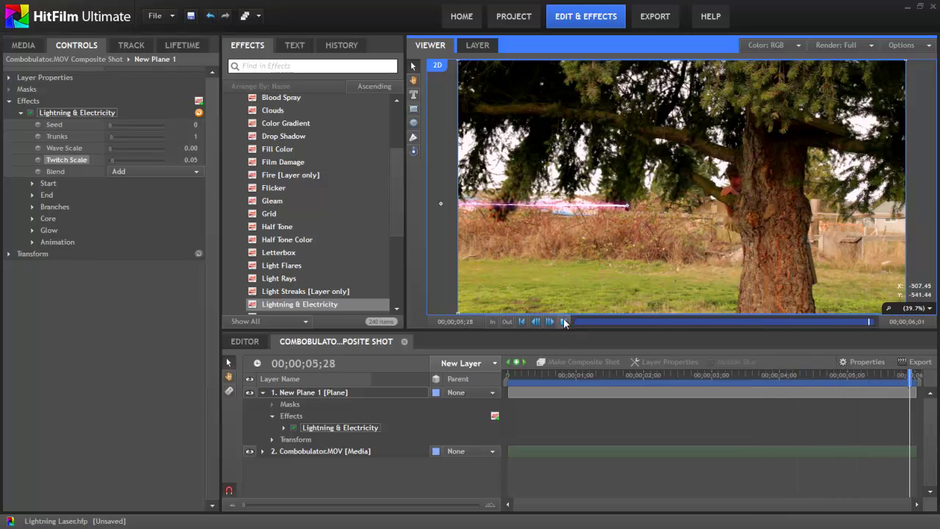
- At 3;20, set Twitch Scale to 0 and trim New Plane 1 to begin at the gunshot frame
drag(713, 376, 756, 376)
click(191, 158)
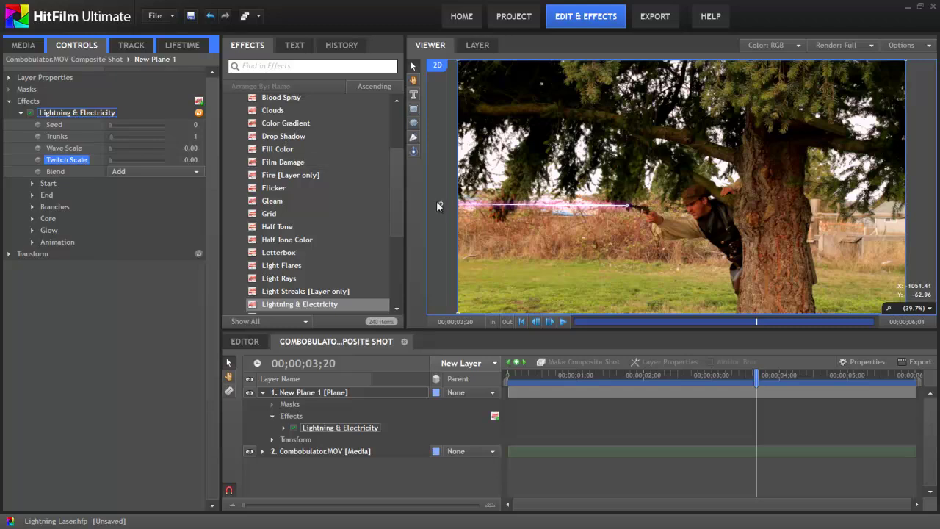
click(33, 183)
click(32, 266)
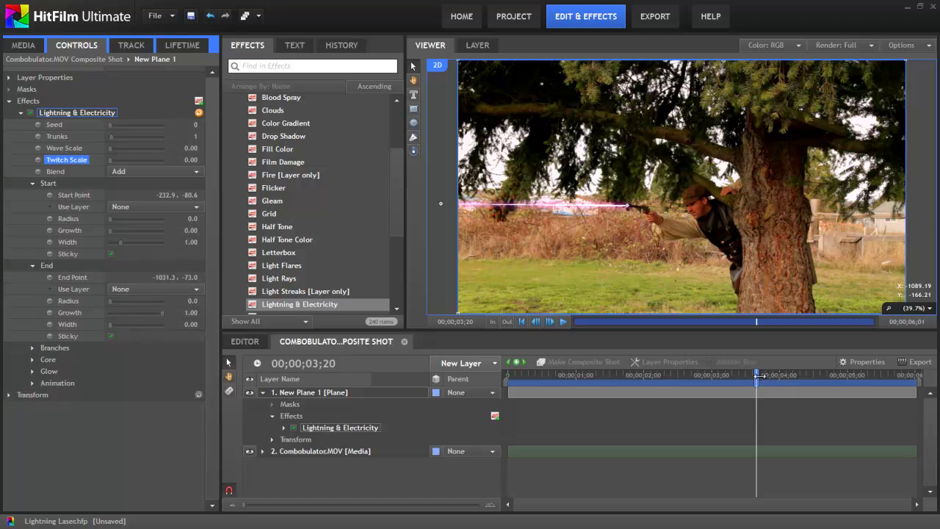
click(700, 421)
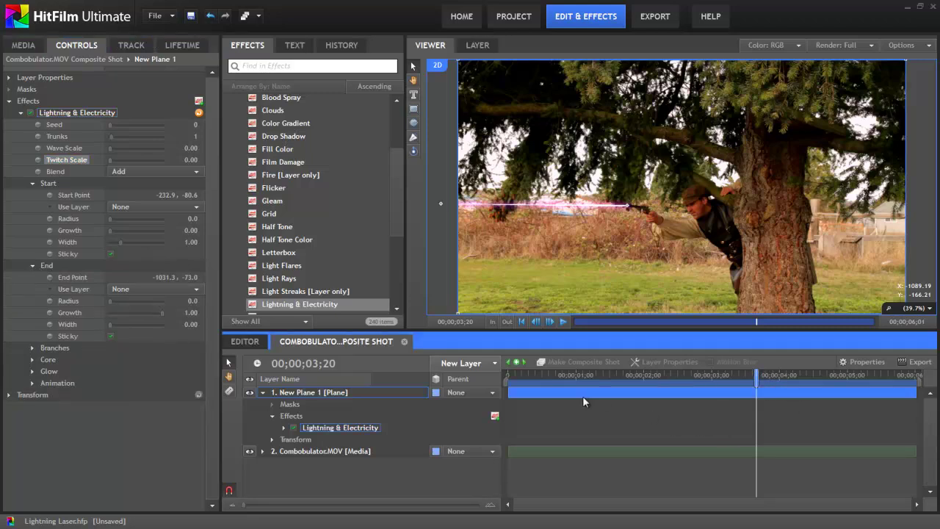
drag(532, 390, 772, 399)
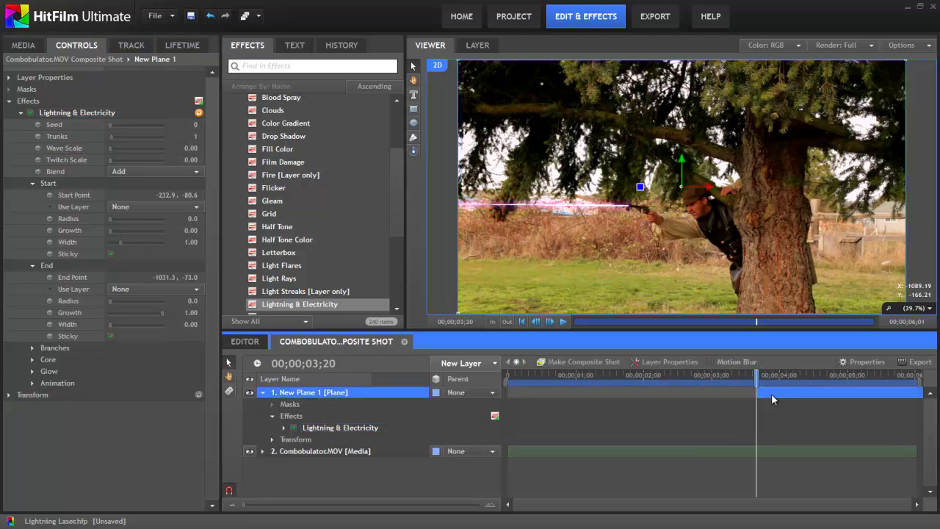
- At 3;20, keyframe Start and End Growth, with End Growth 0.20 and End Width 1
click(50, 231)
click(50, 313)
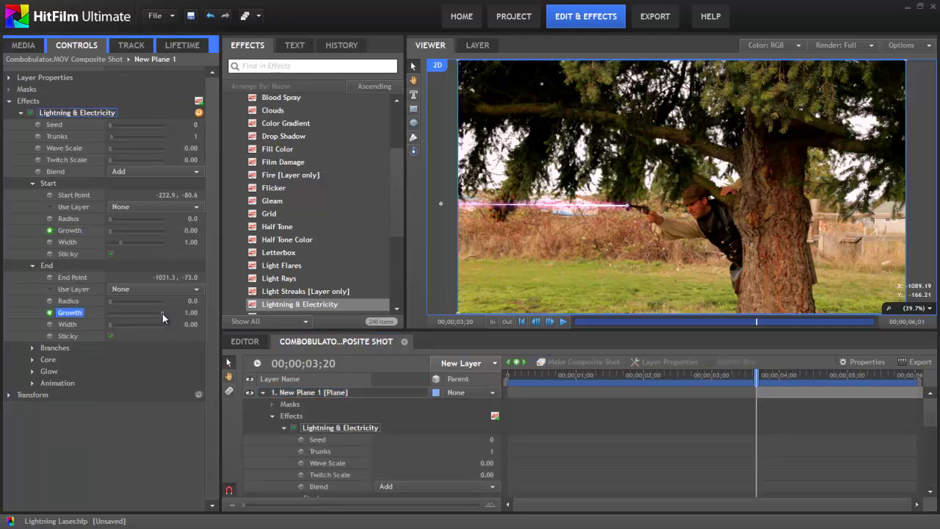
drag(163, 314, 119, 317)
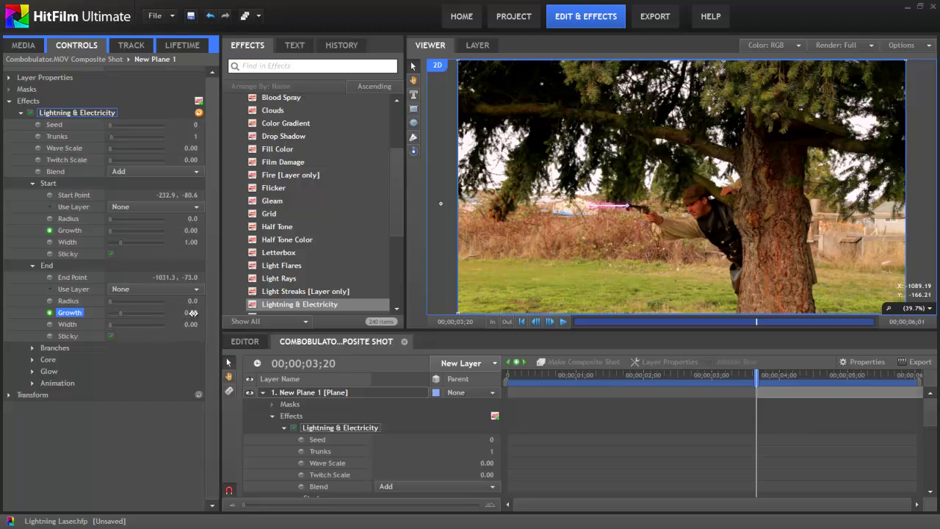
click(190, 324)
text(1)
key(Return)
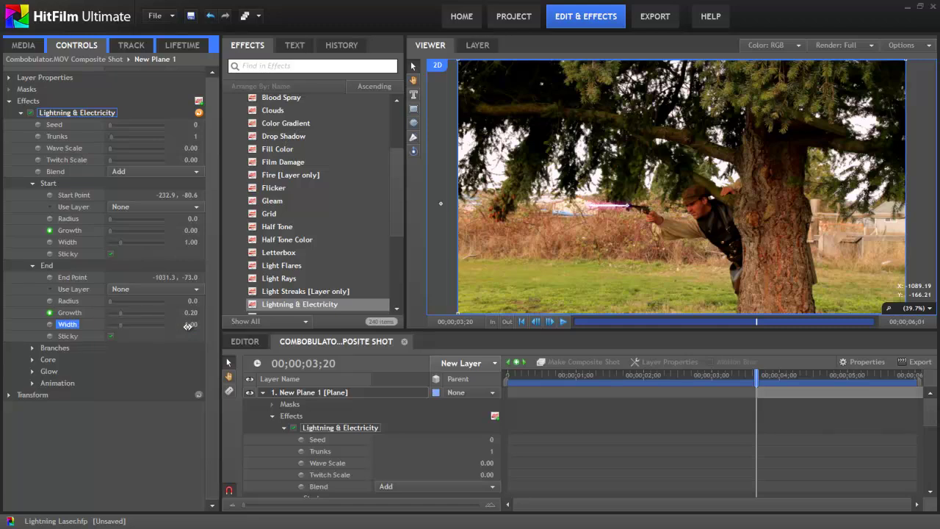
key(Right)
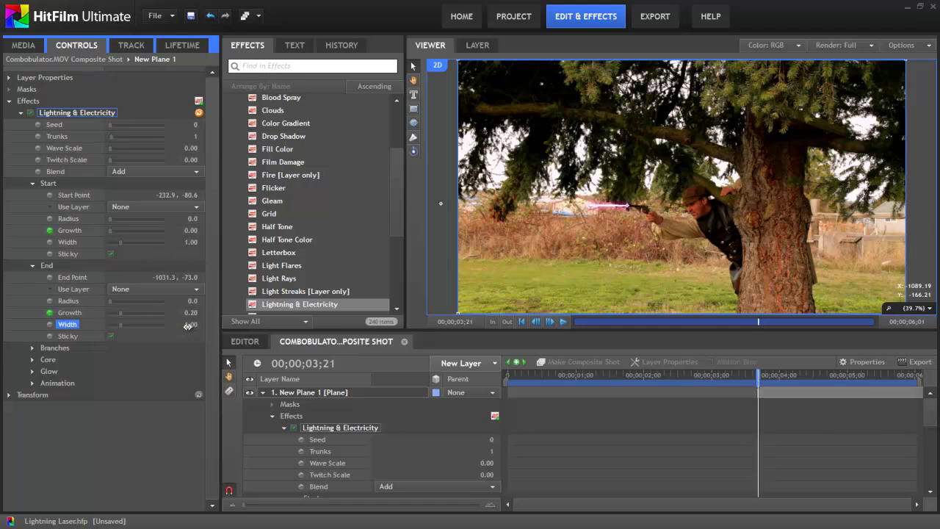
- Two frames later, set End Growth to 1.00 and Start Growth to 0.80
key(Right)
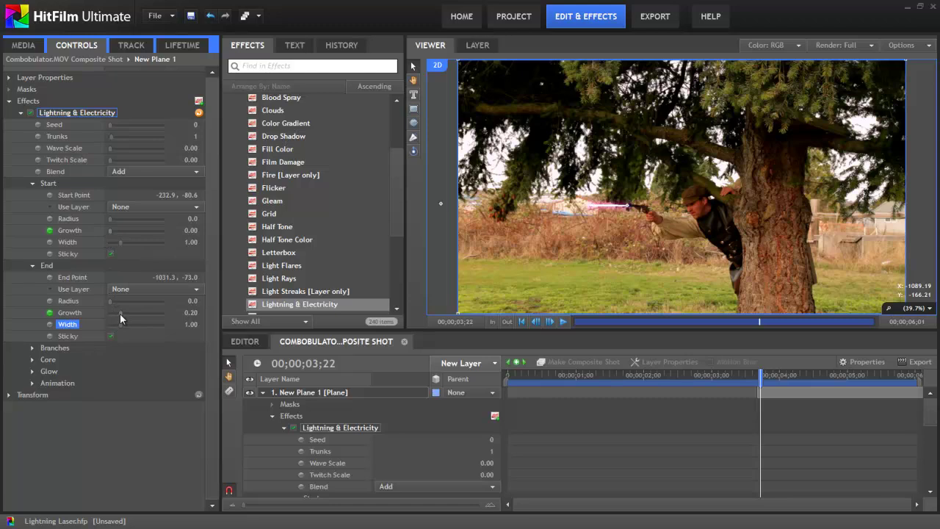
drag(119, 313, 168, 314)
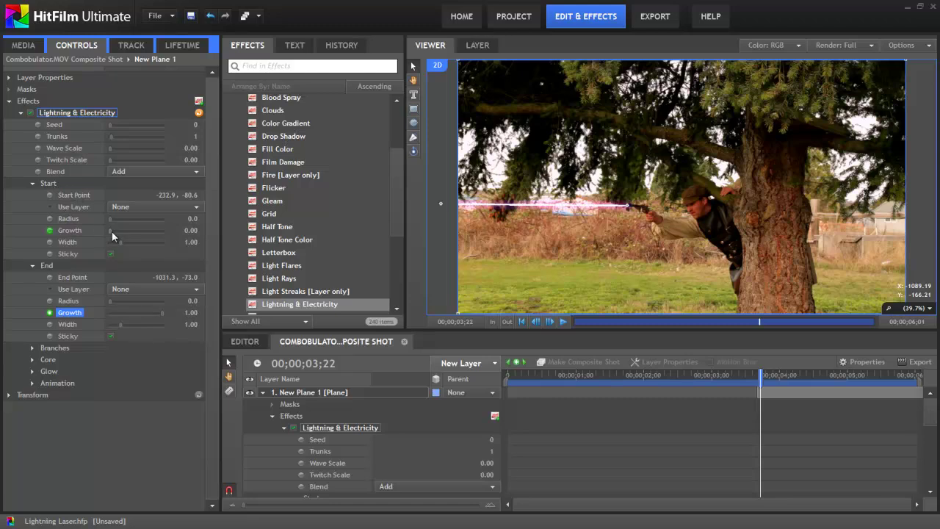
drag(110, 229, 153, 233)
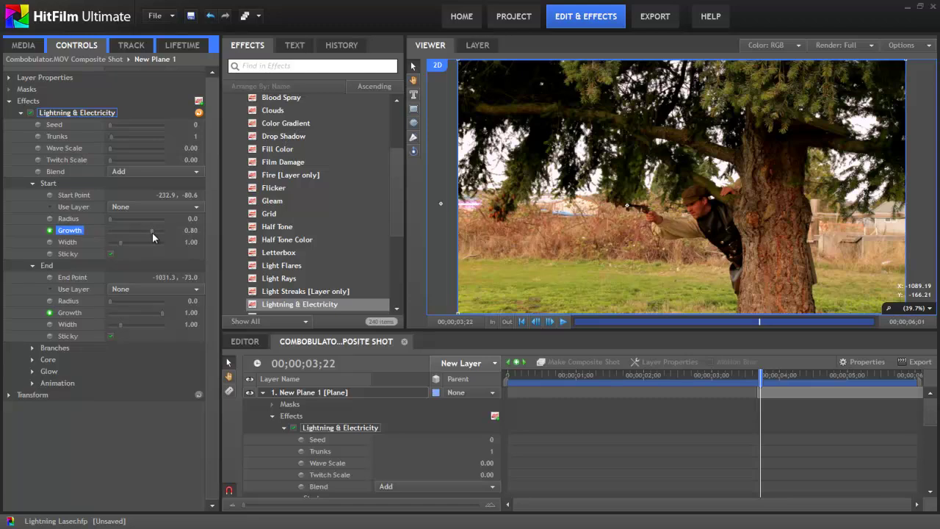
- Review the frames, then at 3;23 set Start Growth to 1.00 so the beam disappears
key(Left)
key(Left)
key(Left)
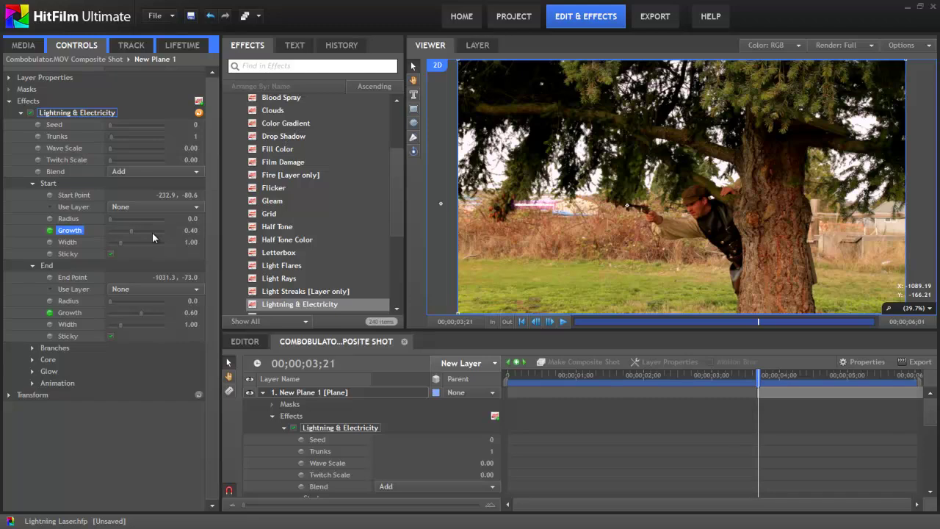
key(Right)
key(Right)
key(Right)
key(Right)
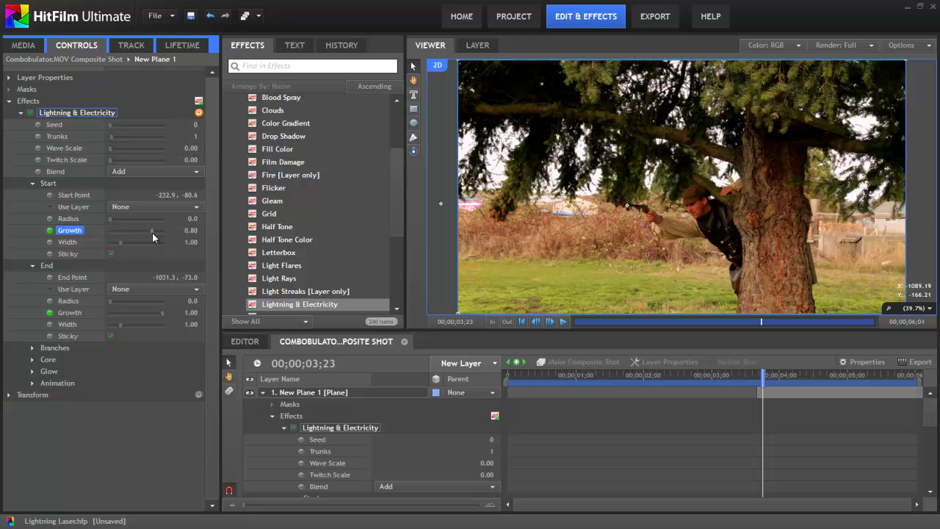
key(Left)
key(Left)
key(Right)
key(Right)
key(Left)
scroll(763, 451, down, 5)
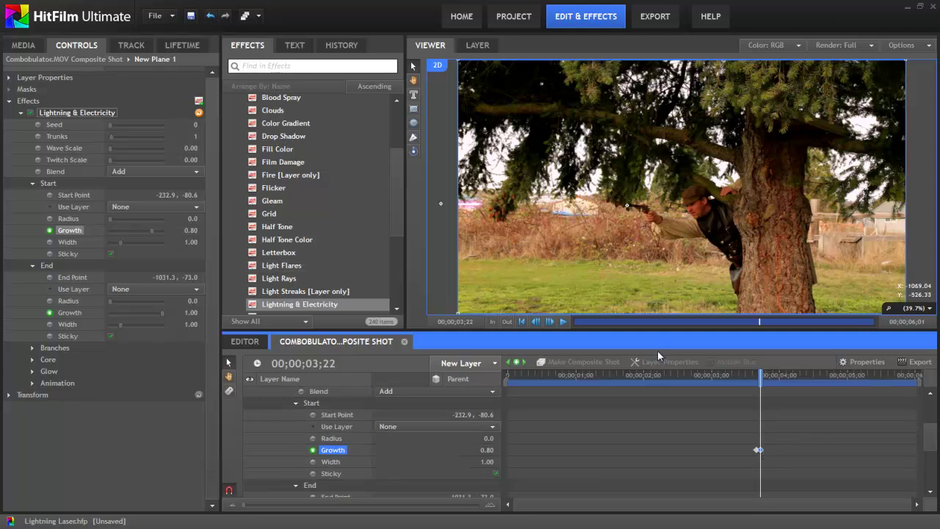
key(Right)
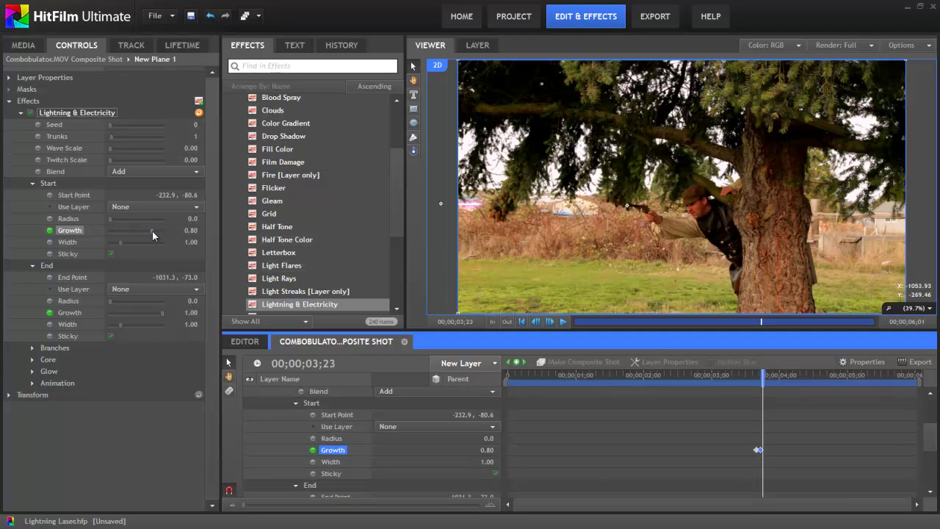
drag(152, 230, 170, 230)
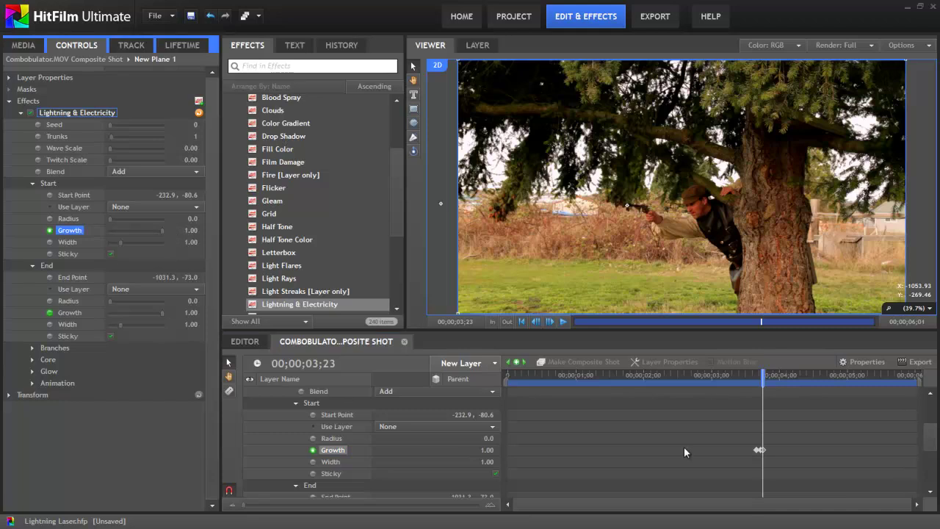
- Split New Plane 1 at 3;23 and remove the part after the split
click(777, 457)
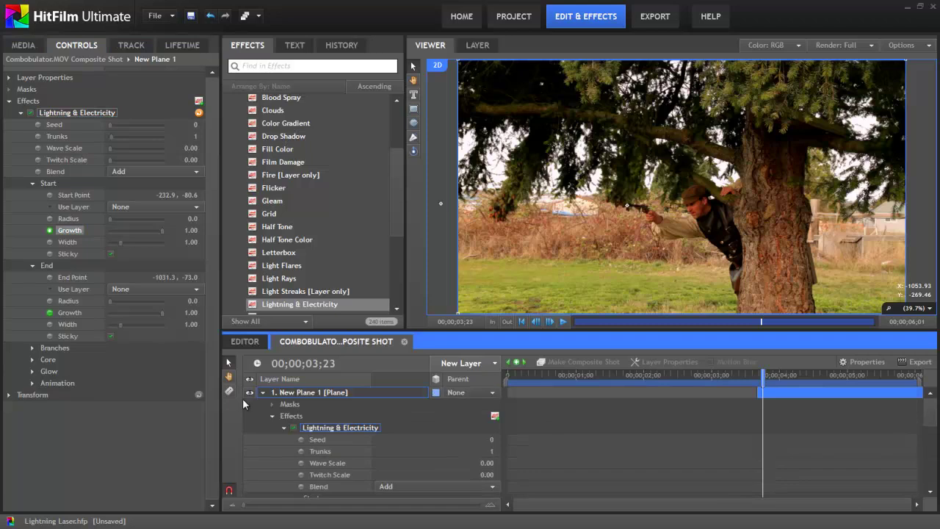
click(762, 393)
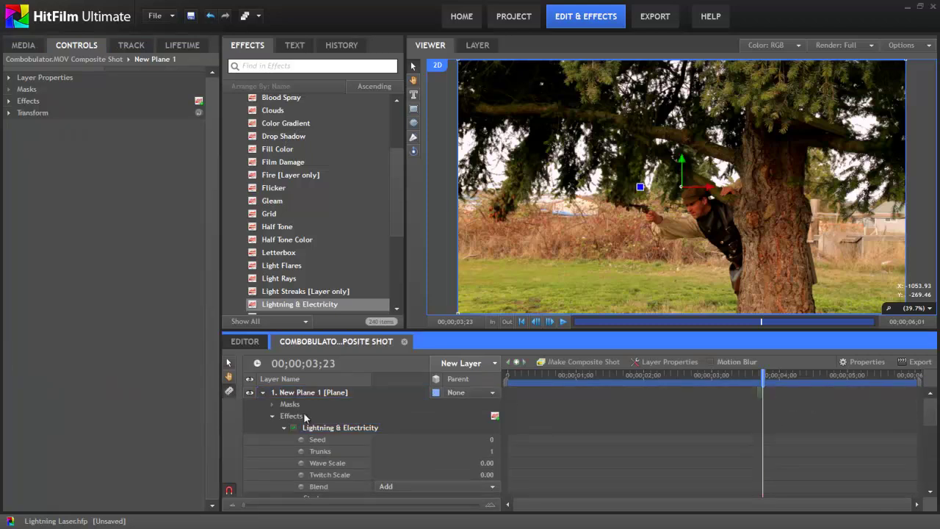
key(ctrl+shift+d)
right_click(822, 400)
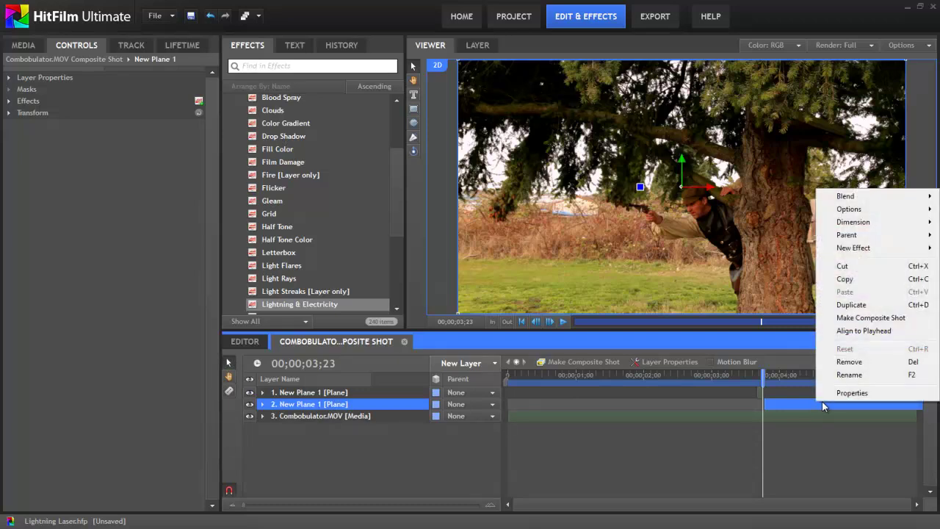
click(854, 360)
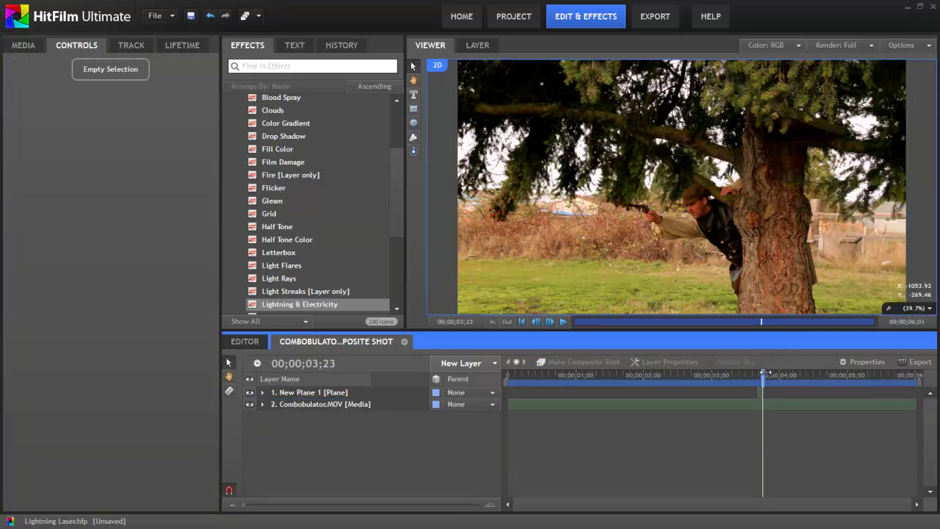
- Play the shot from before the gunshot to preview the laser
drag(765, 374, 690, 376)
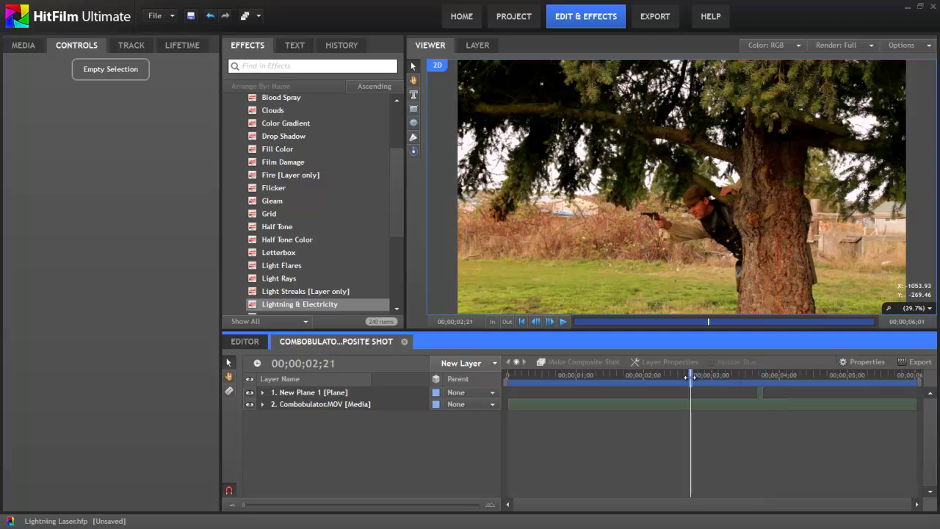
click(563, 322)
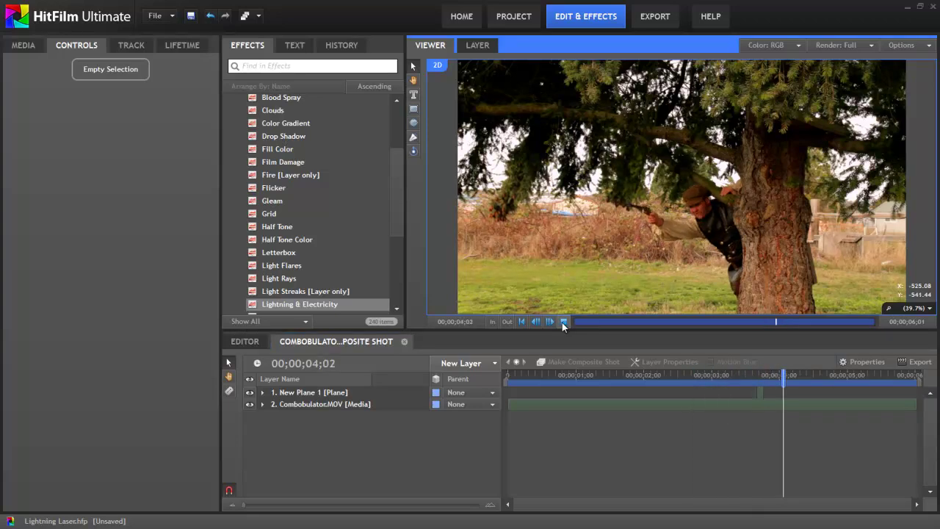
click(562, 322)
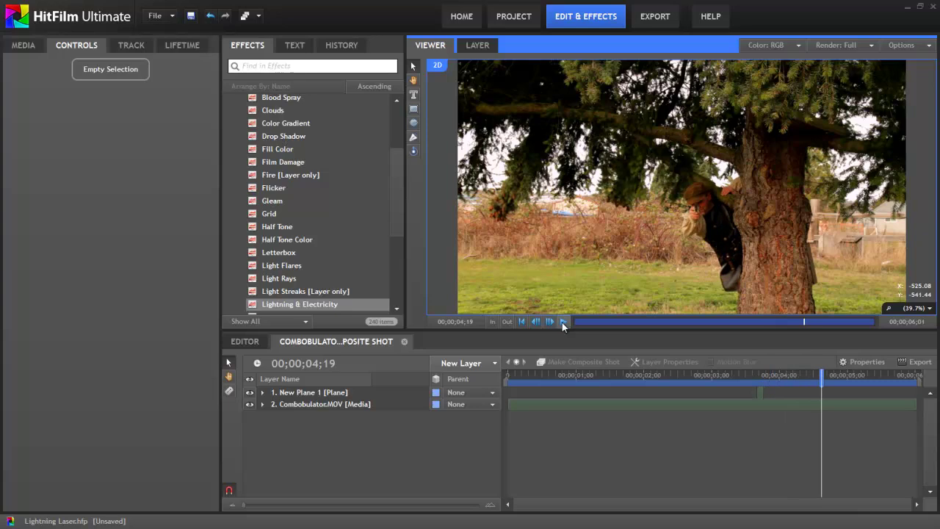
- Duplicate New Plane 1 and move the top copy to start at 4;02
click(297, 393)
right_click(321, 394)
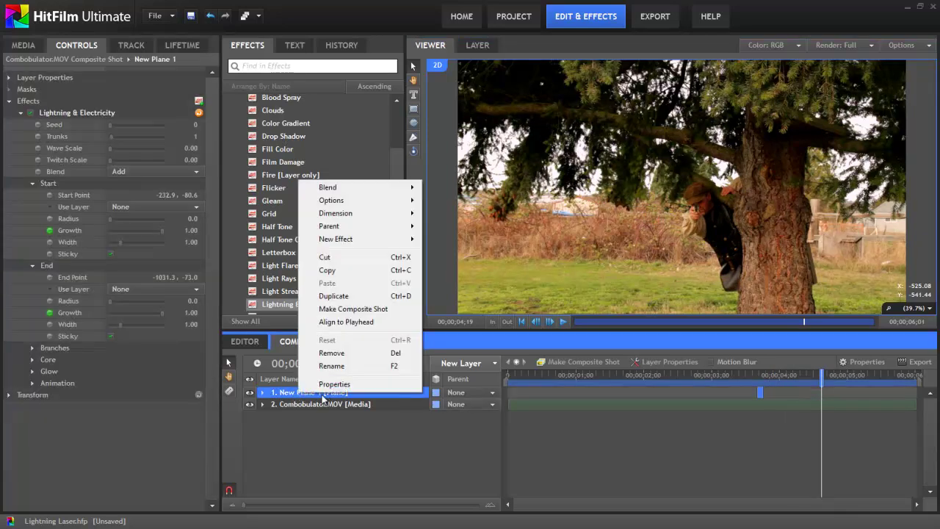
click(334, 296)
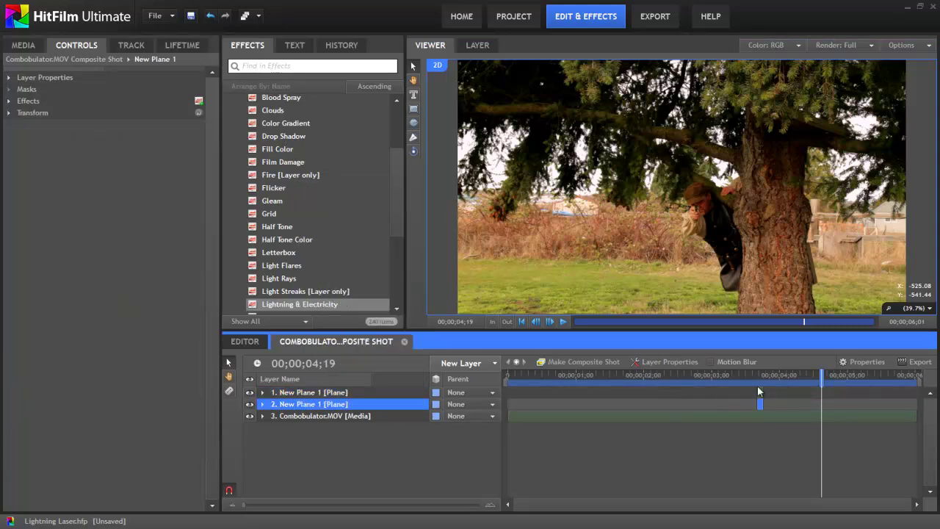
drag(760, 395, 783, 376)
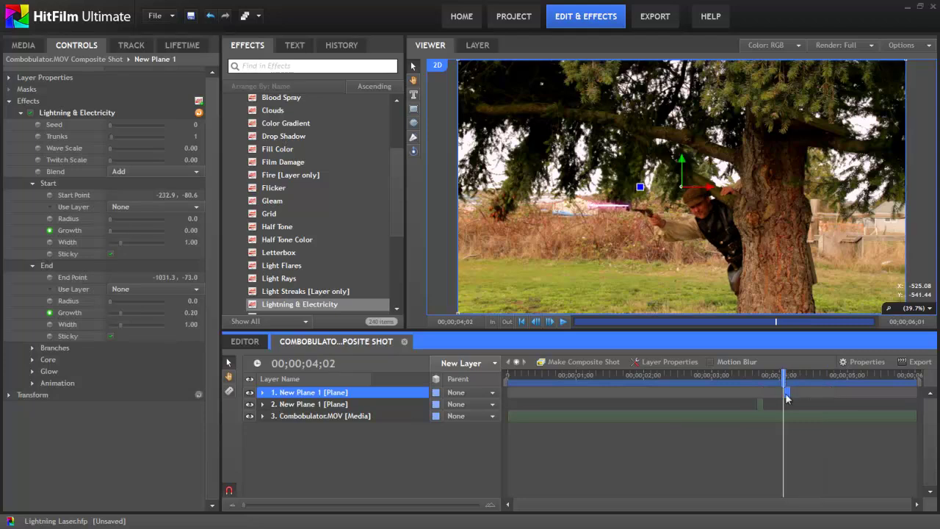
- Add a second Lightning & Electricity effect to layer 2
click(48, 183)
click(306, 267)
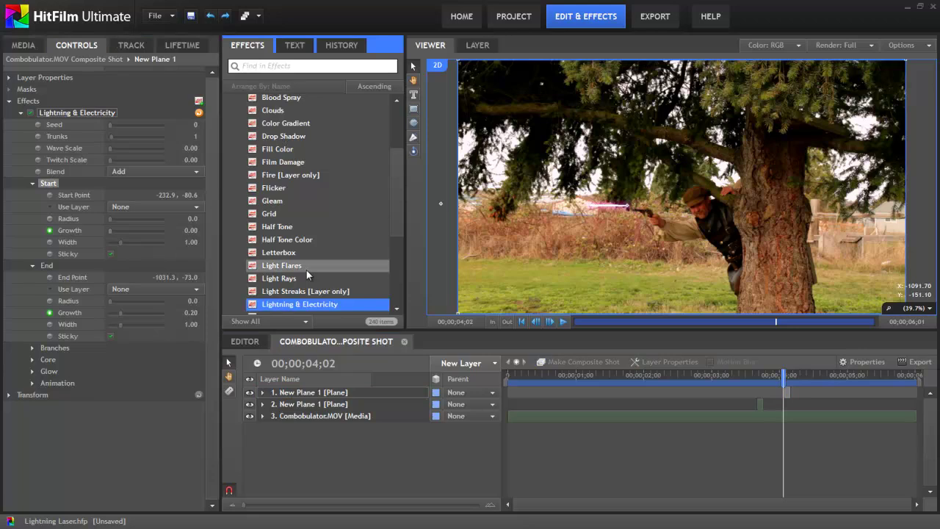
click(371, 301)
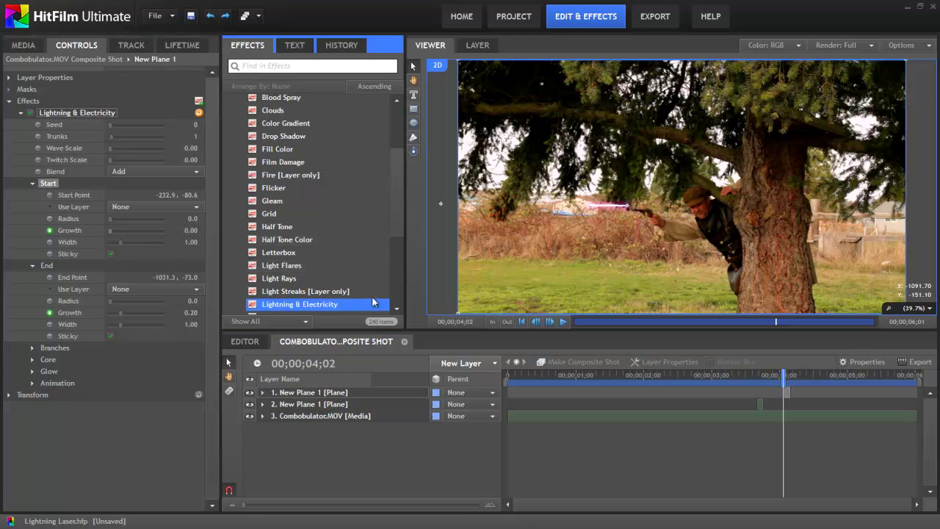
click(21, 112)
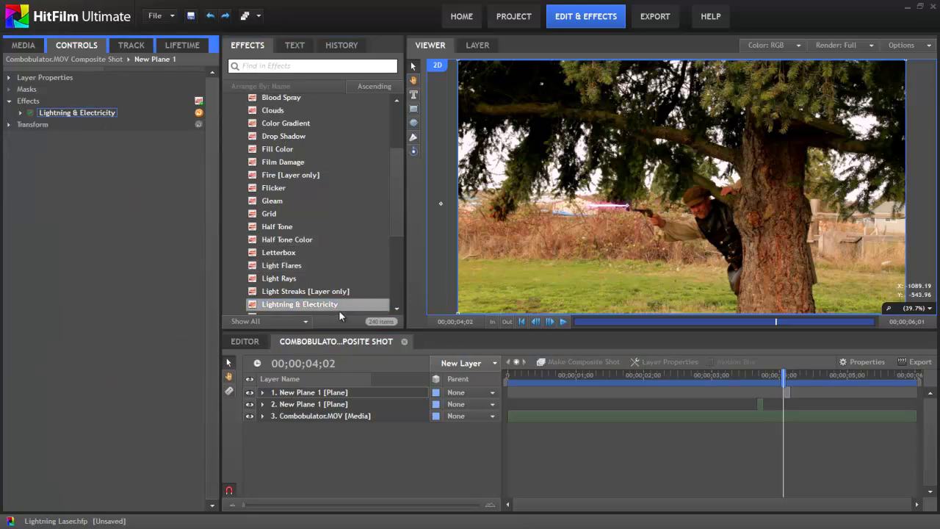
drag(315, 304, 311, 405)
click(94, 127)
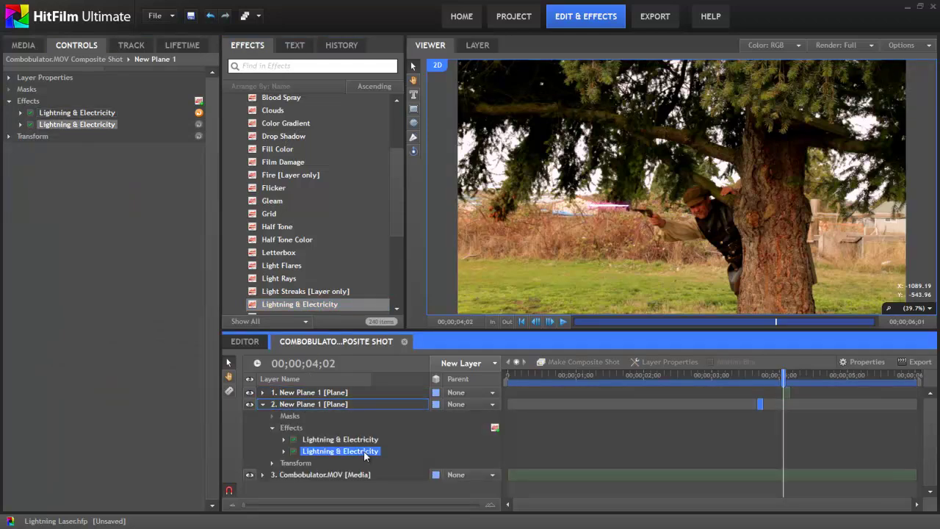
- Remove the duplicate lightning effect, expand its Start and End groups, and return to 00;00;03;20
key(Delete)
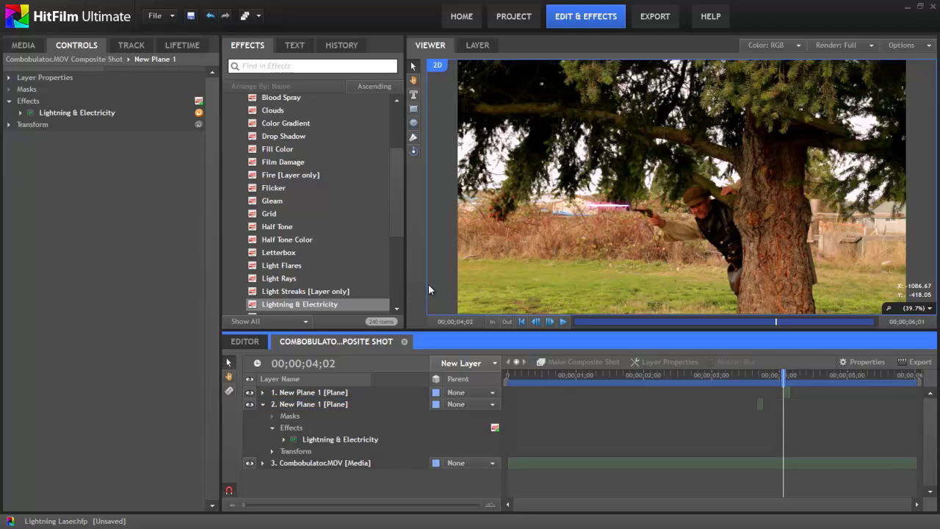
click(20, 112)
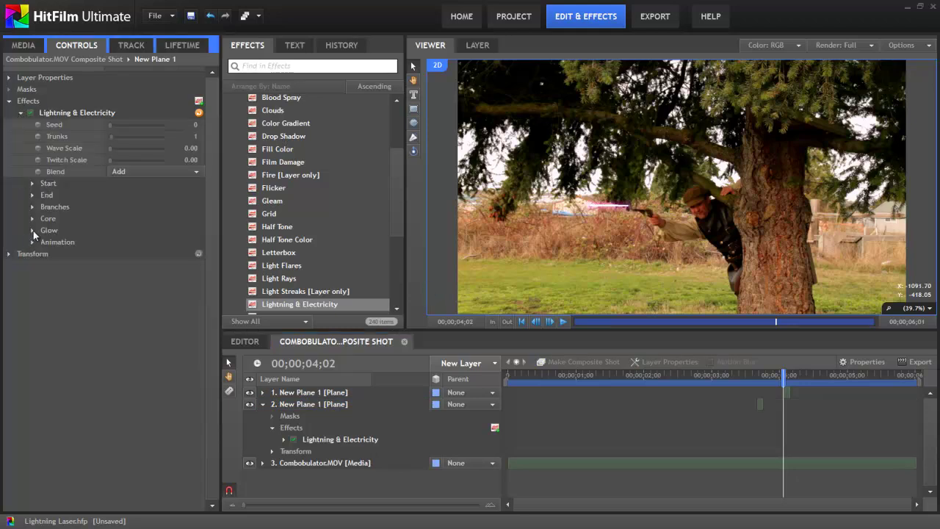
click(32, 184)
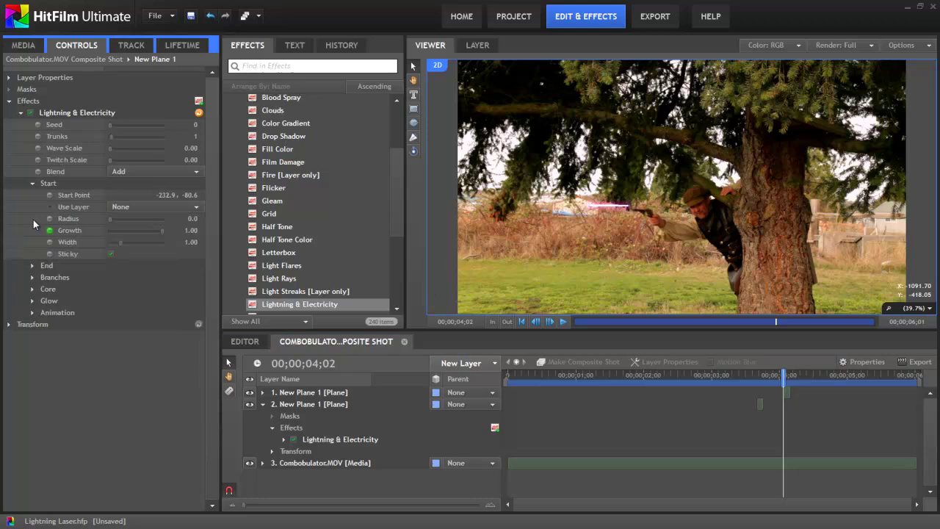
click(33, 264)
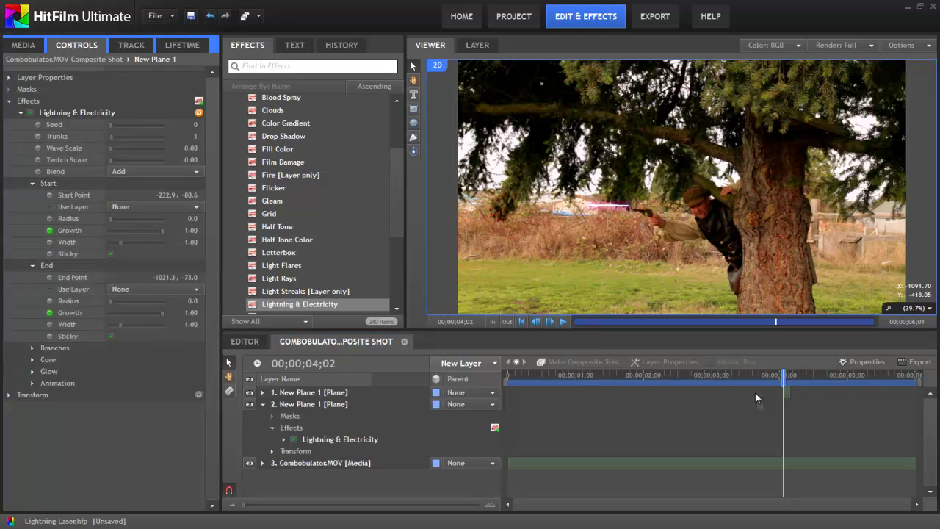
drag(782, 375, 754, 377)
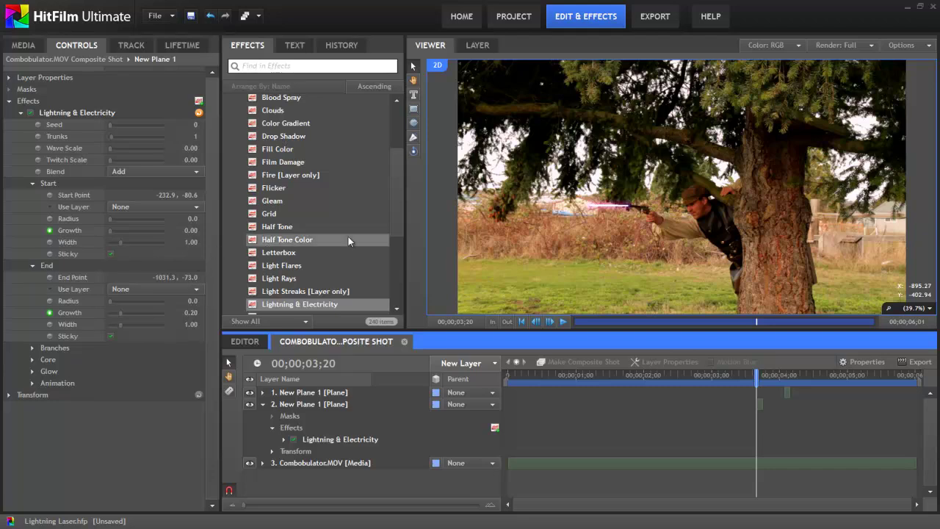
scroll(642, 215, down, 1)
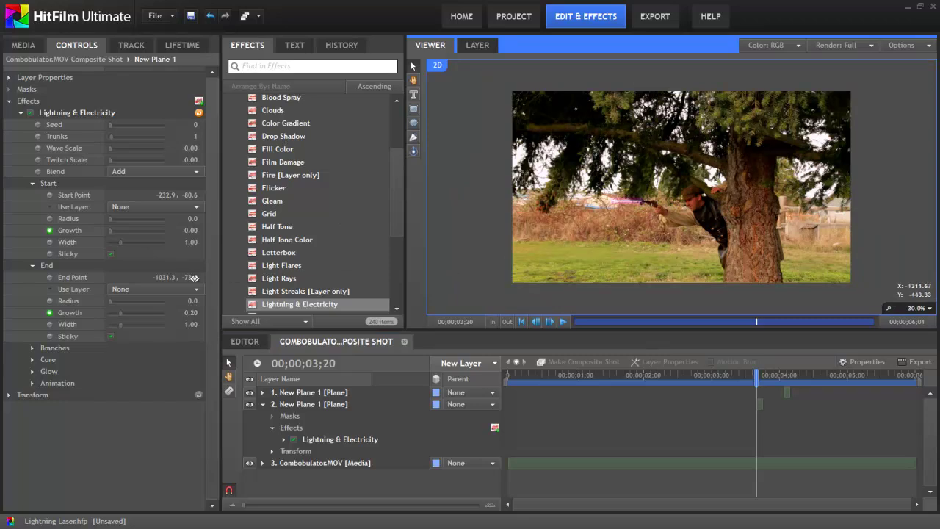
- Tilt the laser's end point down to -1048.3, -456.7 and set its End Width to 1.40
click(72, 278)
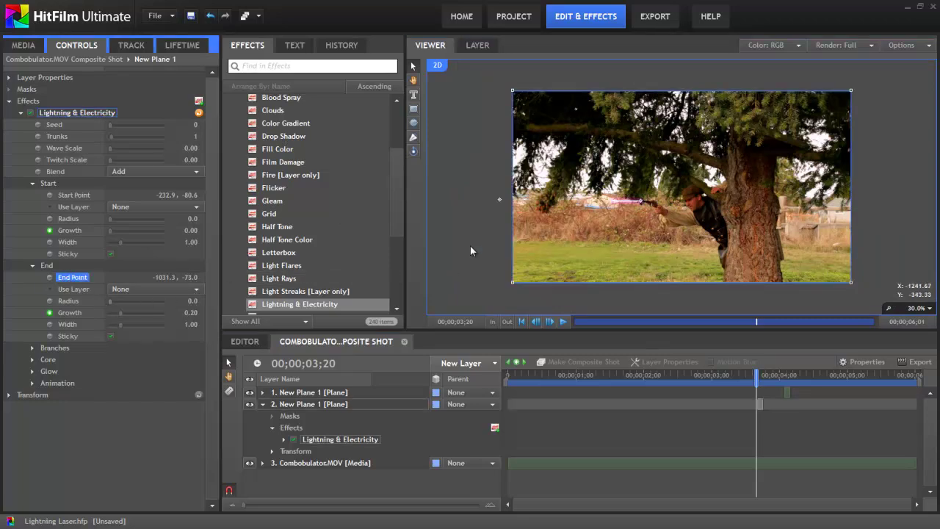
drag(497, 198, 497, 268)
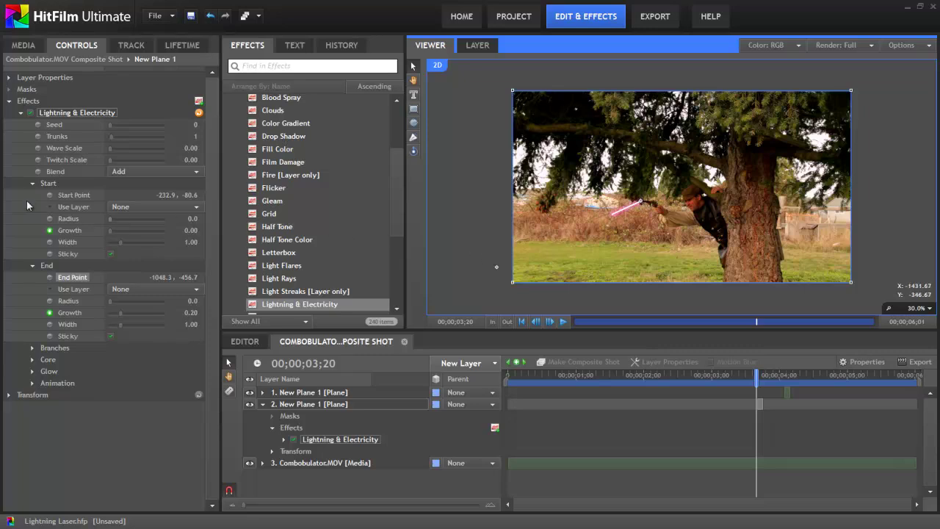
drag(190, 243, 152, 243)
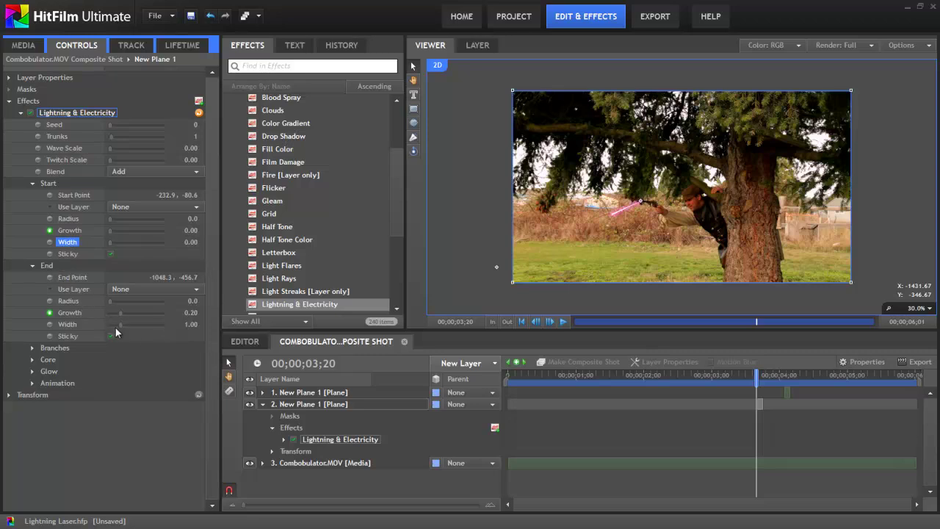
drag(120, 324, 200, 328)
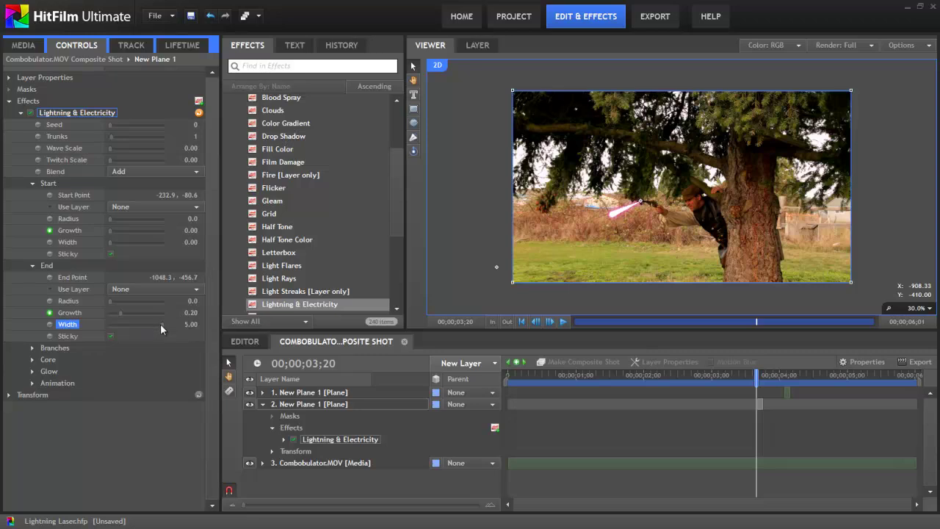
drag(161, 324, 126, 330)
- Keyframe End Width at 1.40, then set it to 5.00 two frames later at 03;22
click(49, 324)
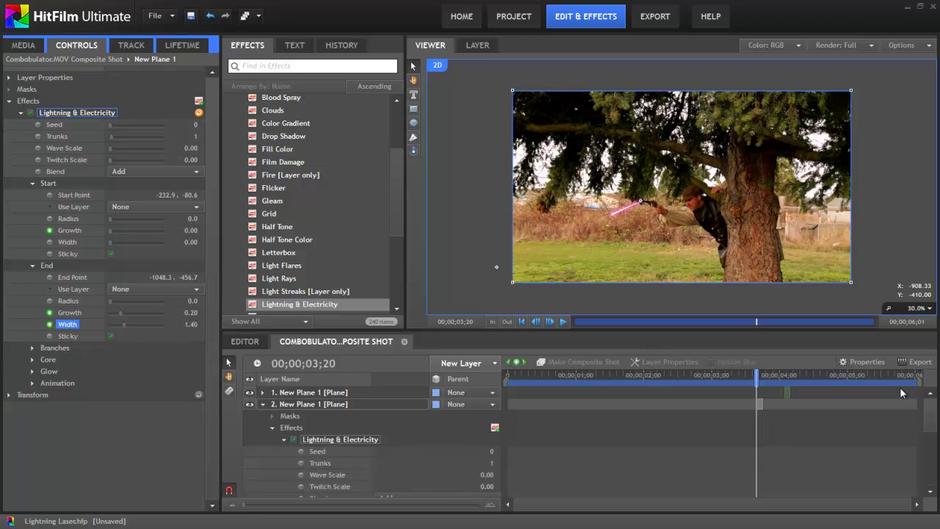
click(731, 344)
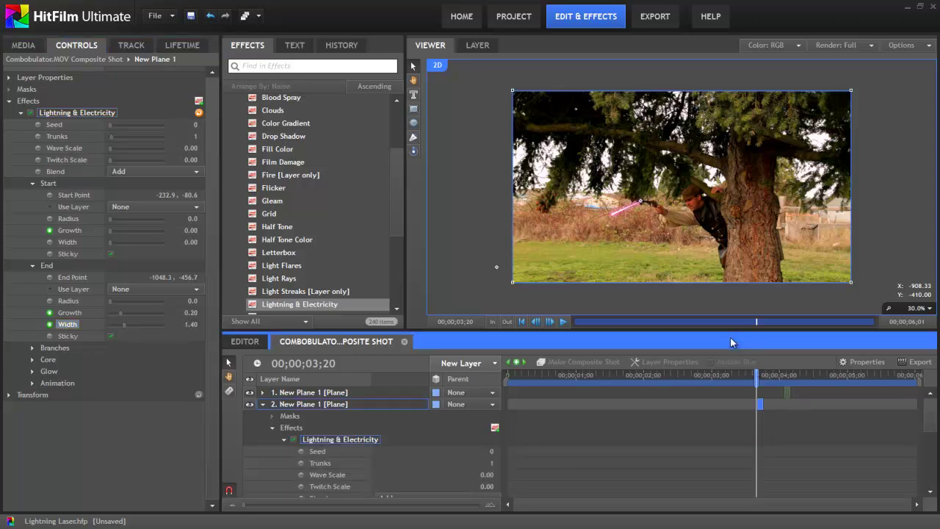
key(Right)
key(Right)
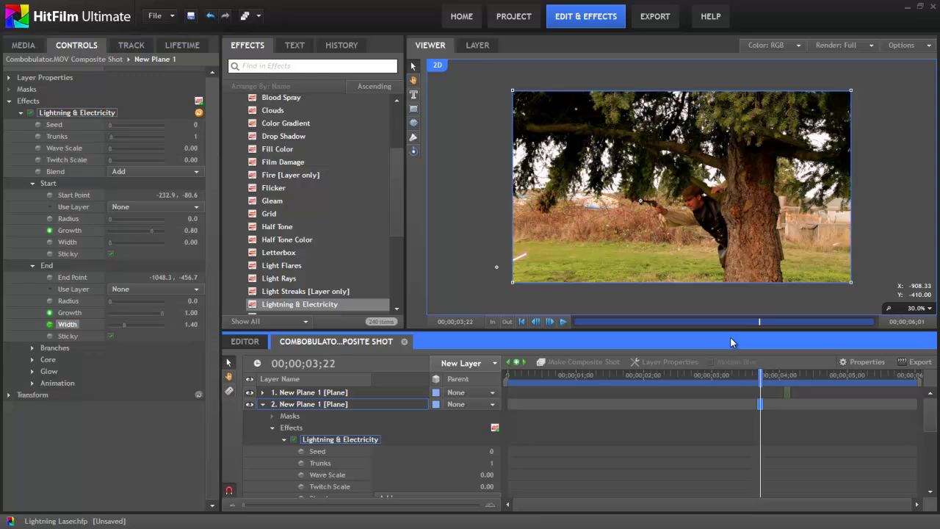
drag(124, 325, 175, 325)
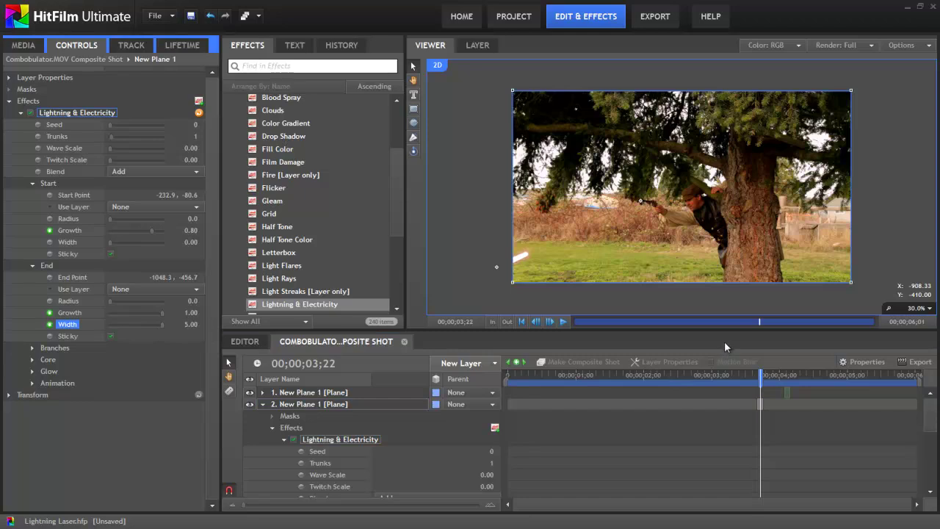
- Step back and forth between 03;18 and 03;23 to preview the widening beam
key(Left)
key(Left)
key(Left)
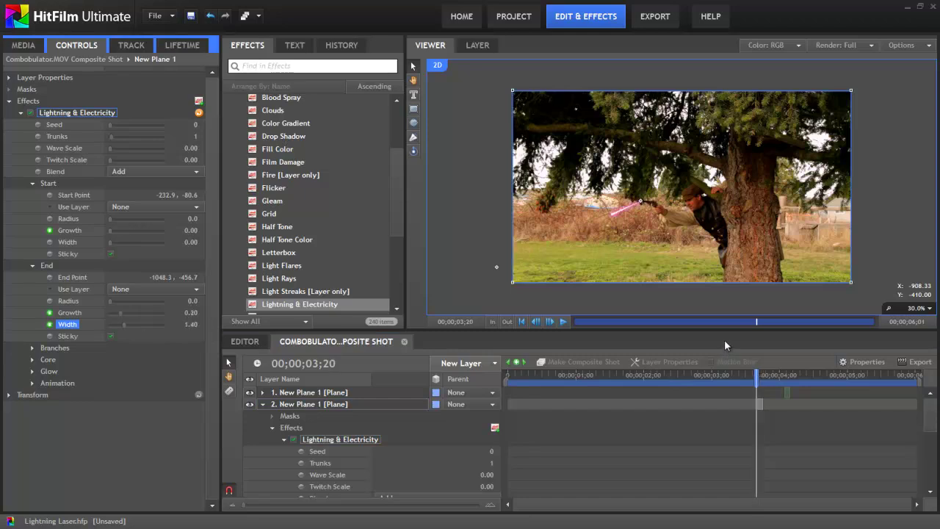
key(Right)
key(Right)
key(Right)
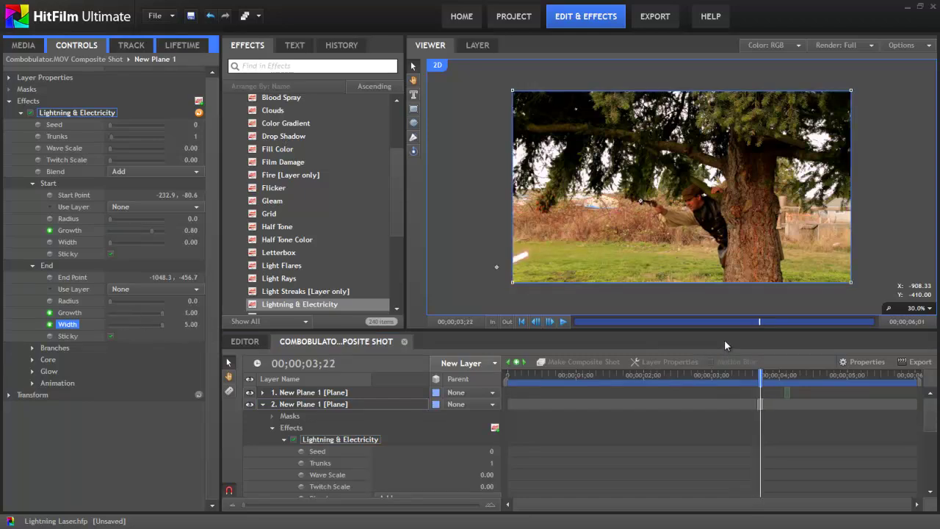
key(Right)
key(Left)
key(Left)
key(Left)
key(Left)
key(Left)
- At 03;20, aim the laser's end to -848.3, -53.3 with Start Width 5.00 and End Width 3.50
click(102, 277)
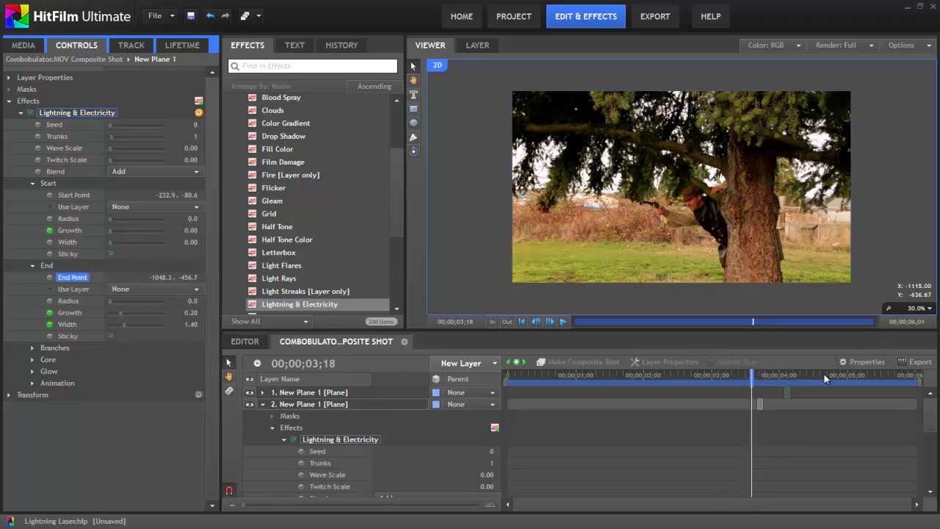
drag(751, 375, 756, 374)
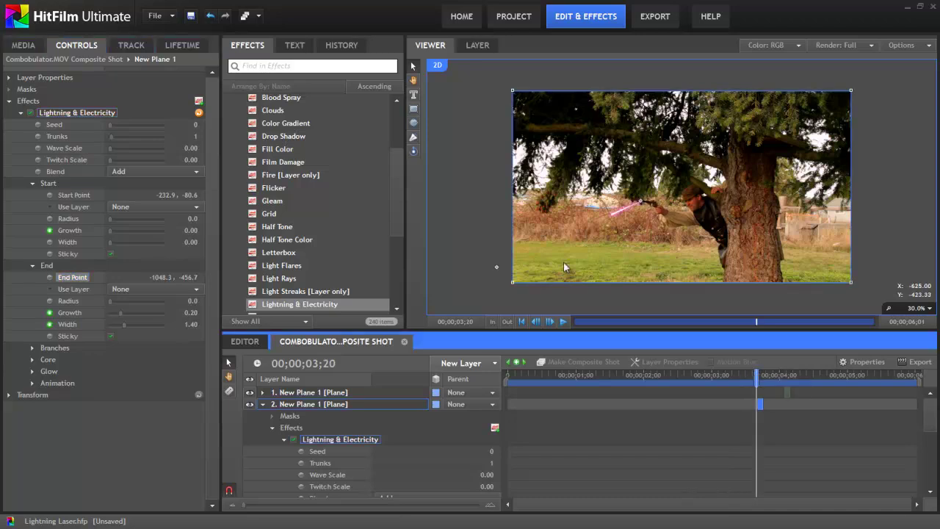
click(541, 206)
mouse_move(541, 206)
mouse_down()
mouse_move(551, 186)
mouse_move(534, 199)
mouse_up()
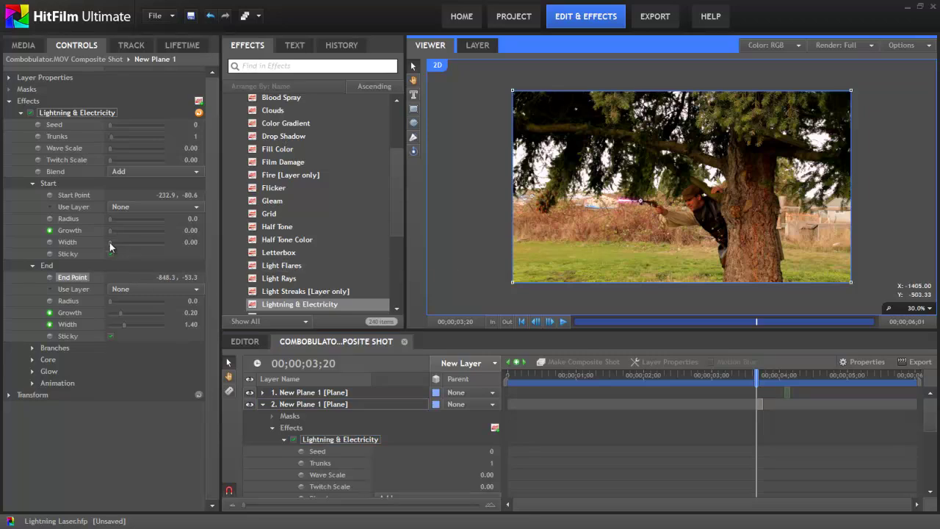
drag(111, 243, 177, 252)
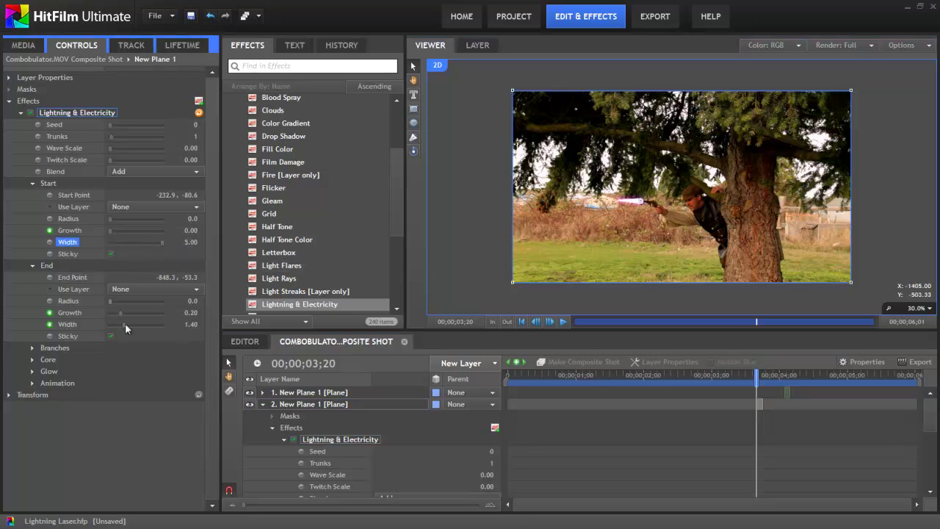
drag(128, 325, 152, 328)
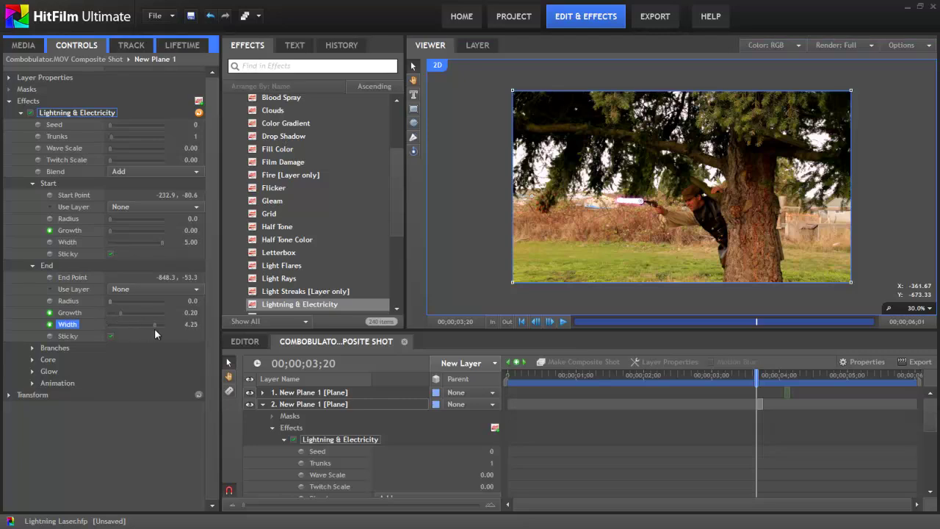
- Step between 03;20 and 03;22 to check the animated beam width
drag(756, 372, 759, 371)
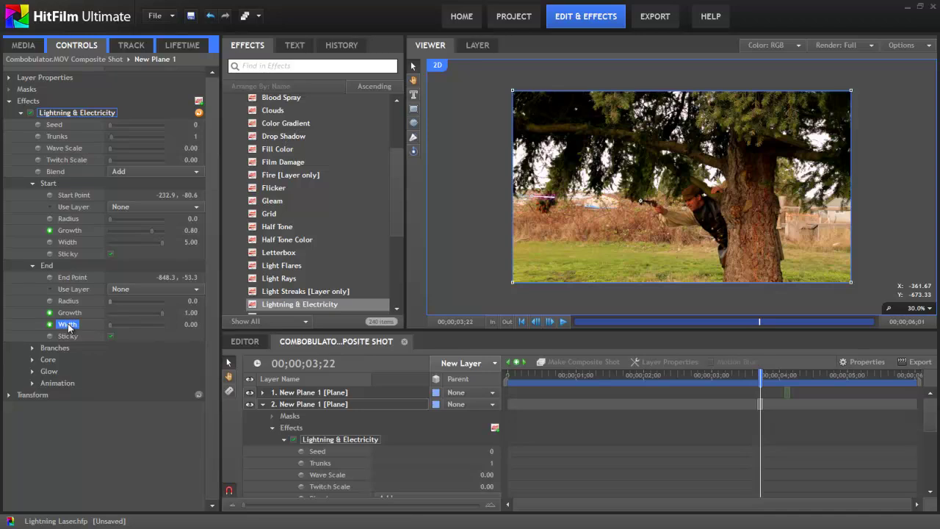
key(Left)
key(Left)
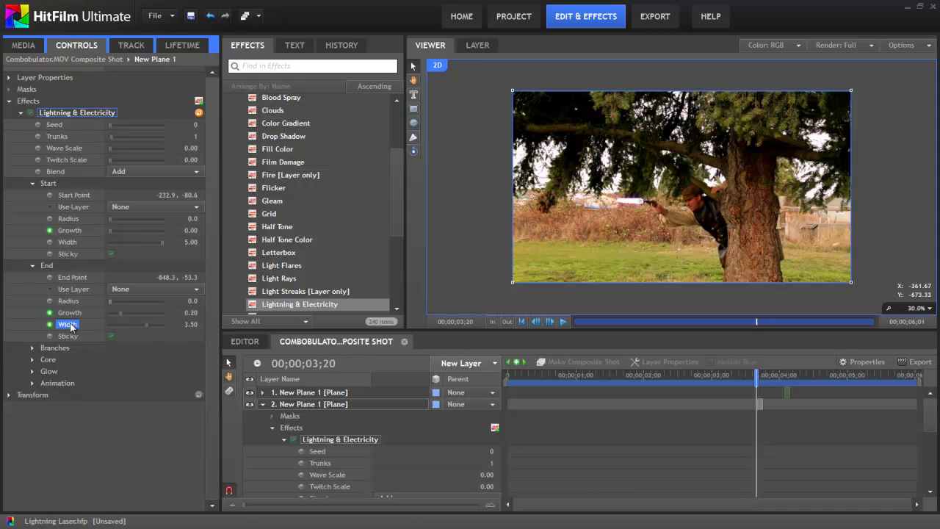
key(Right)
key(Right)
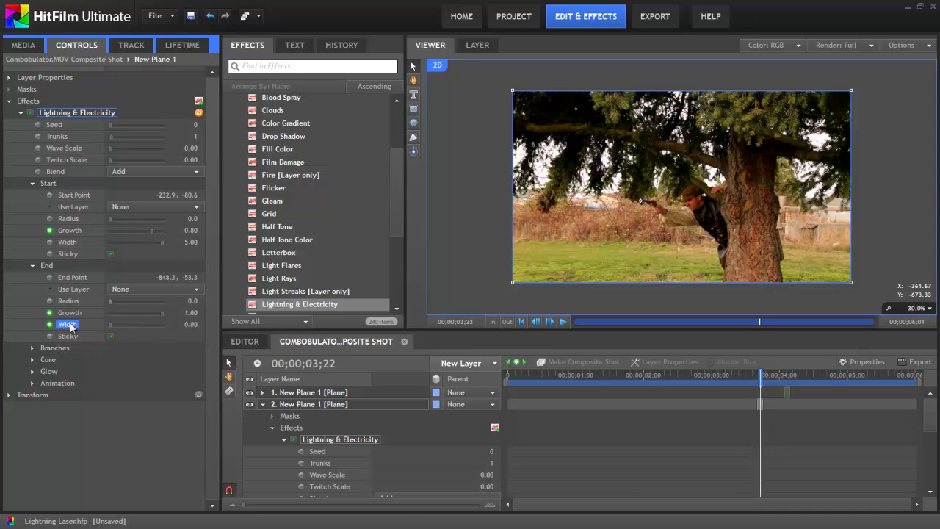
key(Left)
key(Left)
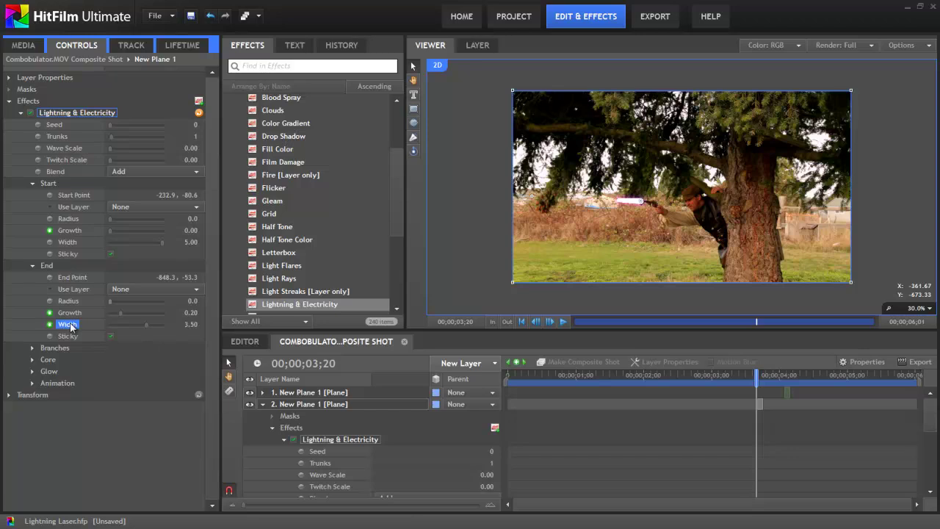
click(477, 220)
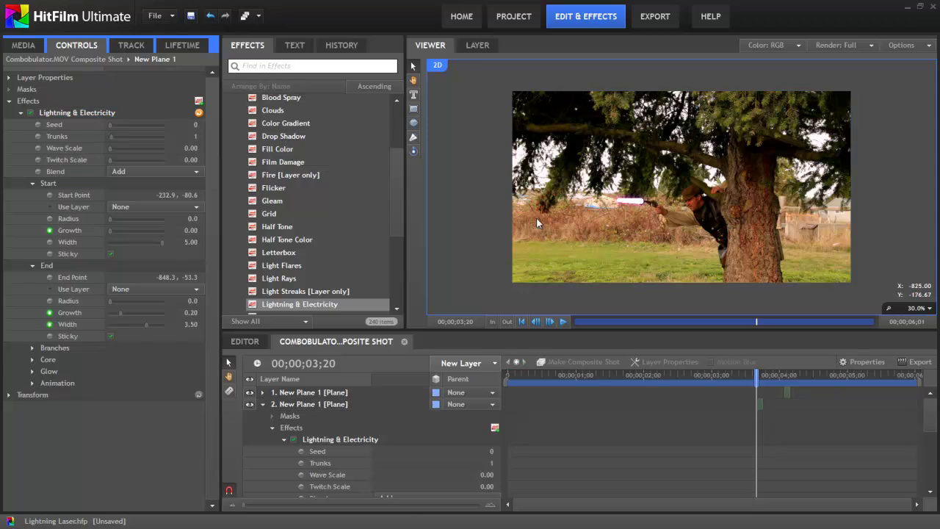
click(78, 114)
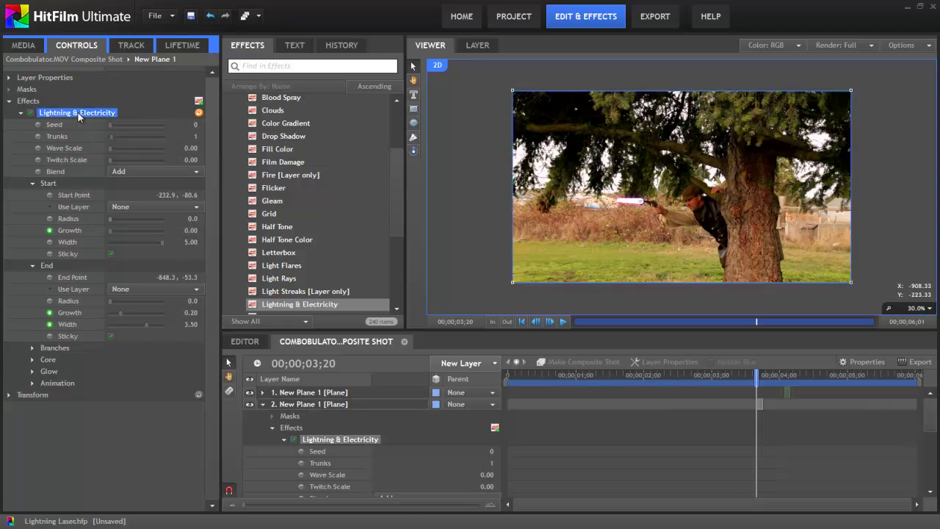
right_click(79, 114)
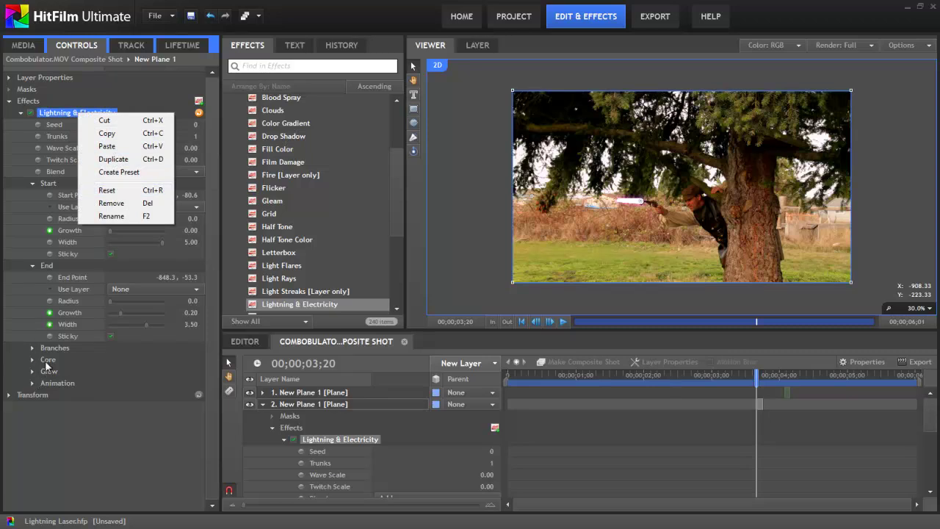
click(99, 108)
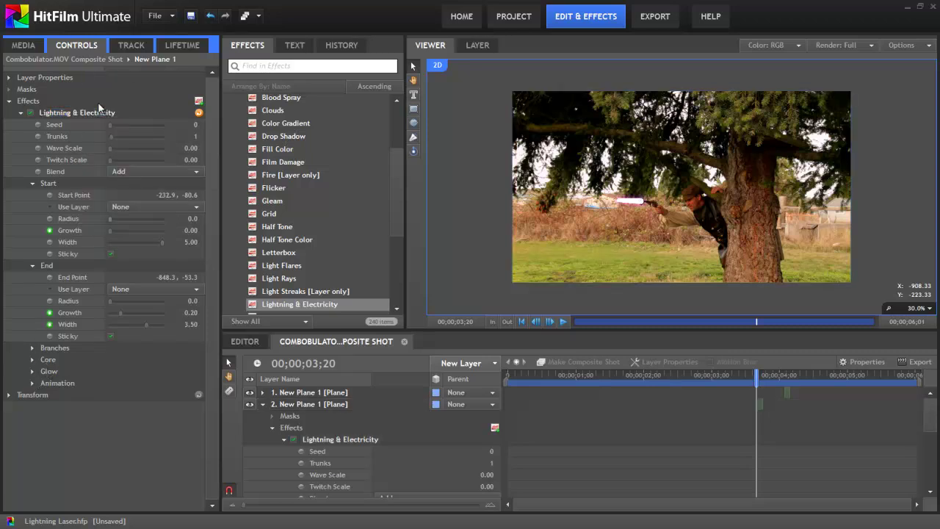